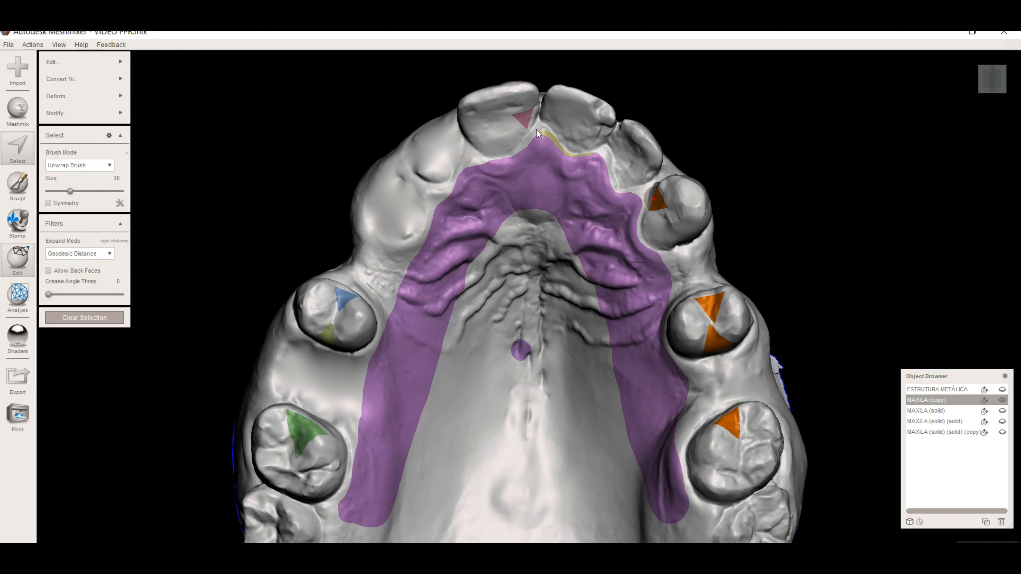
Step: Add the incisor, premolar and molar rests to the selection and smooth all rest boundaries with Smoothness 100 and Preserve Shape 0
double_click(524, 117)
double_click(349, 299)
double_click(325, 336)
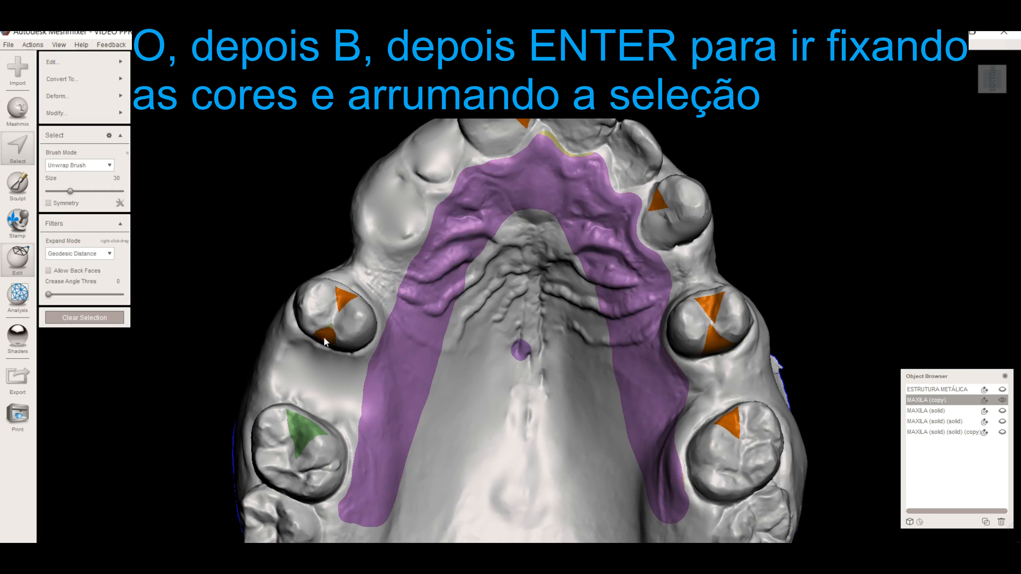
key(b)
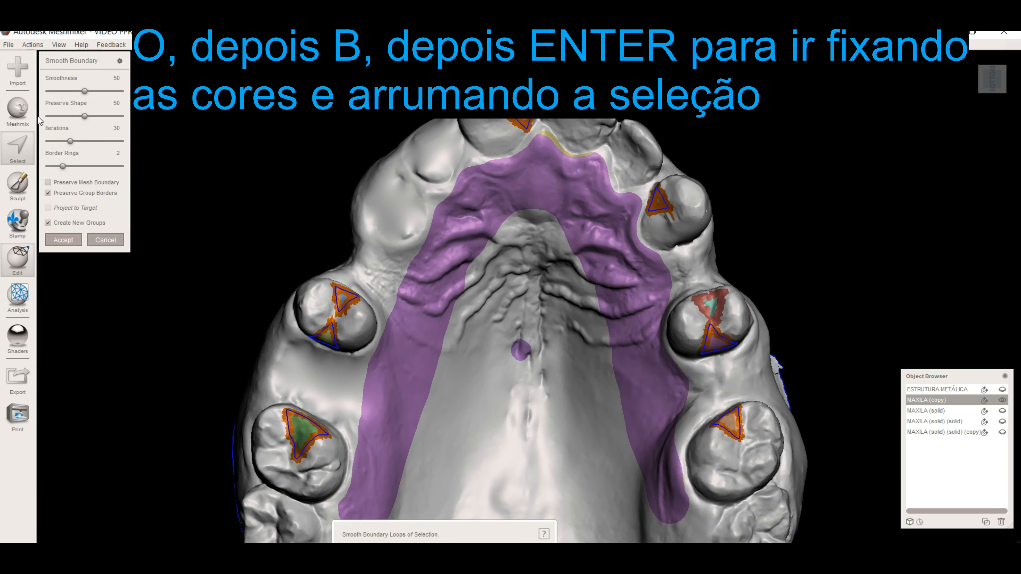
drag(84, 117, 120, 91)
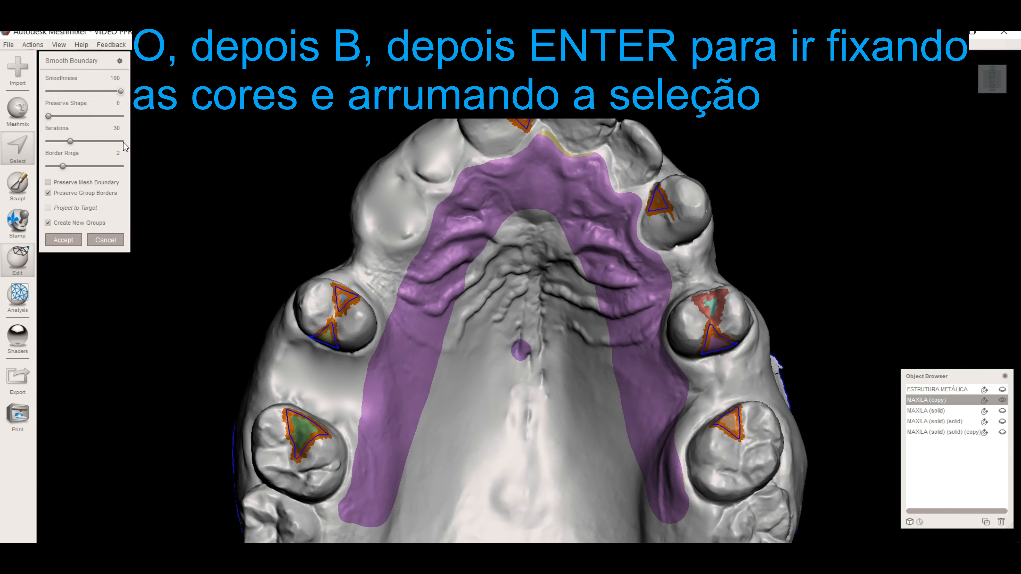
click(63, 240)
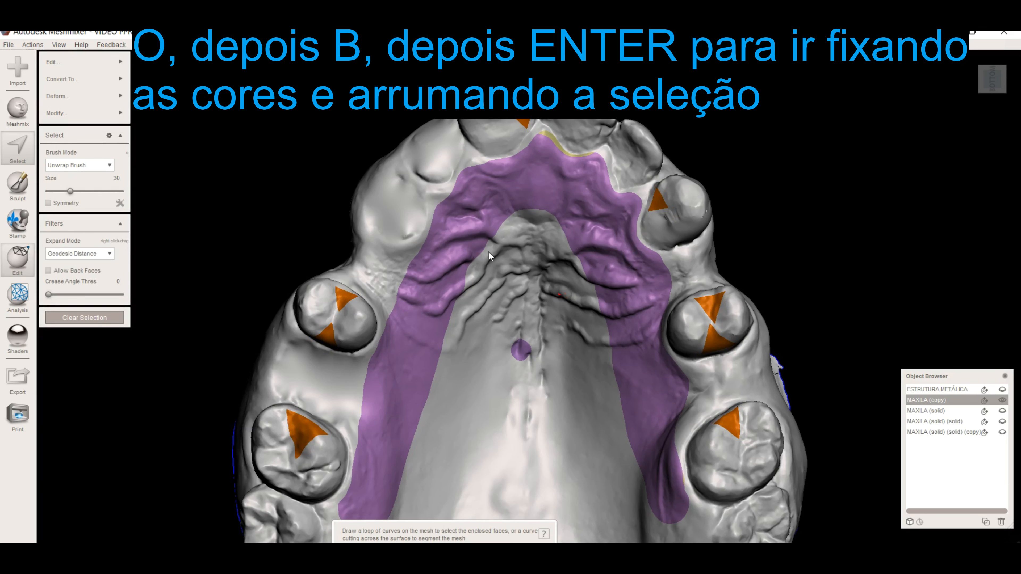
click(520, 159)
click(487, 167)
scroll(483, 171, up, 2)
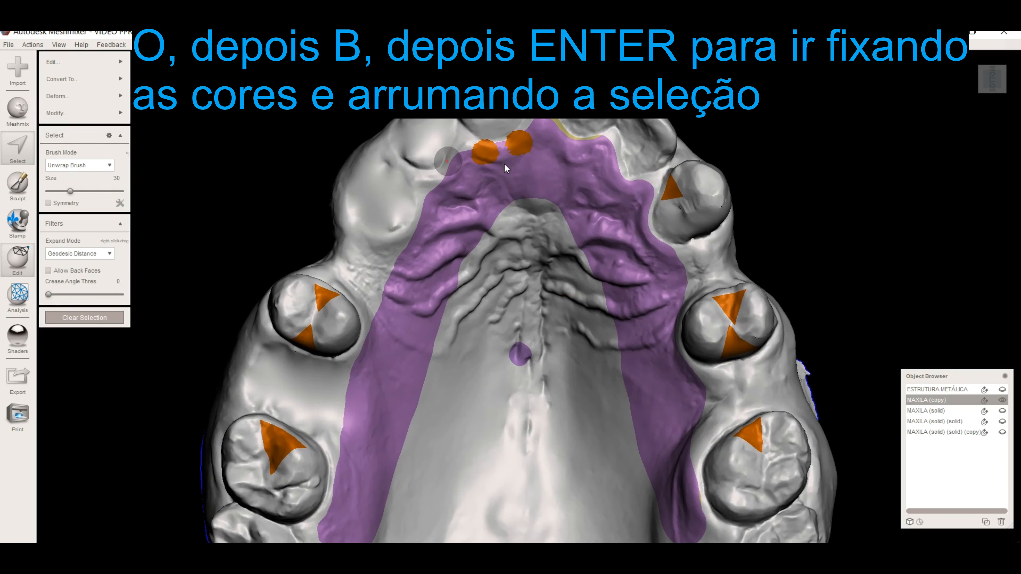
key(Escape)
Step: Paint narrow connectors at brush size 20 from the central incisor rest and the canine rest to the purple palatal plate
scroll(463, 160, up, 2)
middle_drag(490, 72, 490, 284)
scroll(588, 285, up, 3)
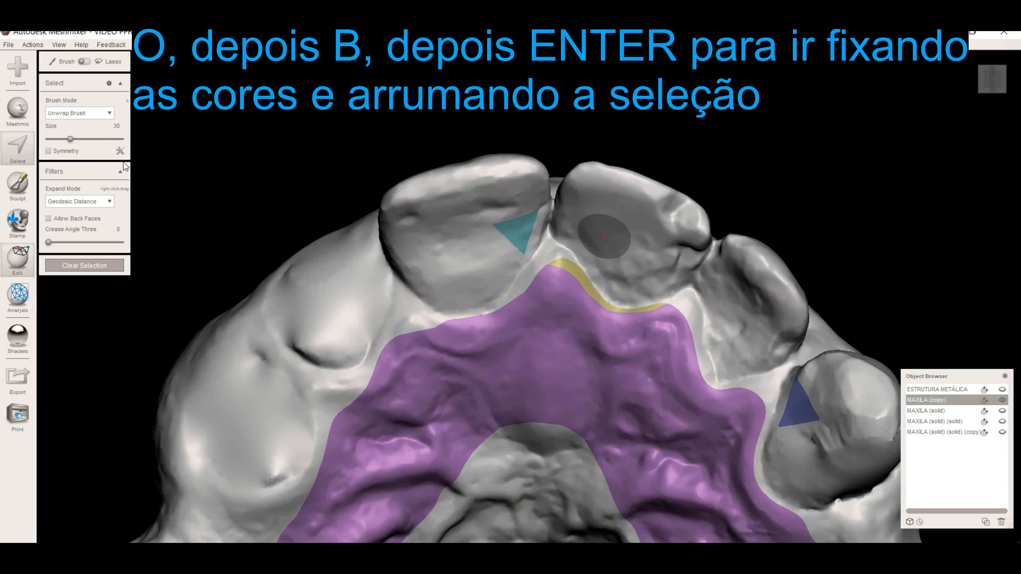
drag(70, 139, 63, 139)
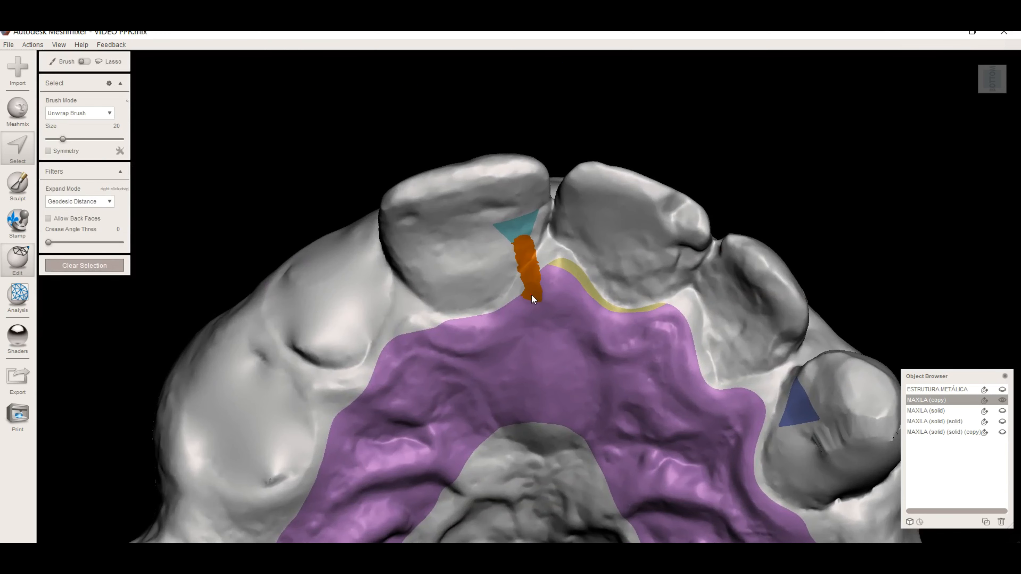
mouse_move(532, 298)
right_down()
mouse_move(642, 373)
mouse_move(779, 320)
mouse_move(765, 206)
mouse_move(688, 260)
right_up()
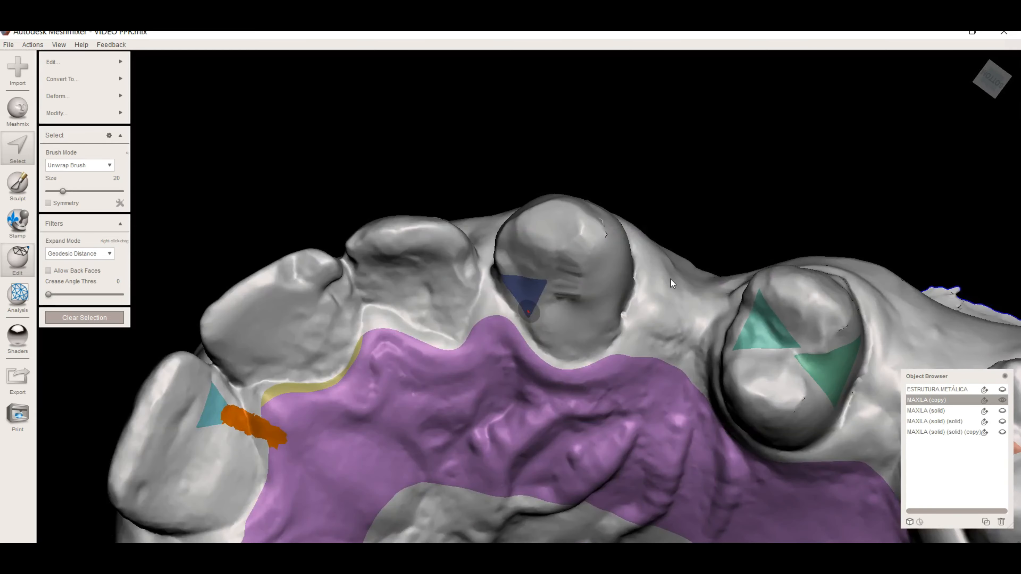
drag(531, 313, 524, 366)
Step: Assign the painted incisor and canine connectors to a new face group and clear the selection
right_drag(707, 425, 684, 402)
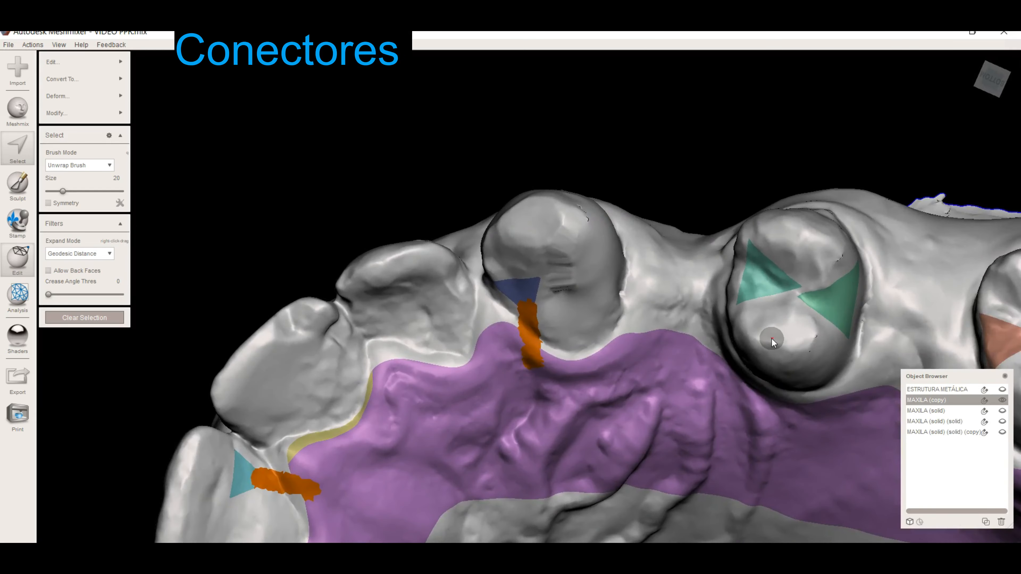
key(c)
key(c)
right_drag(617, 367, 291, 304)
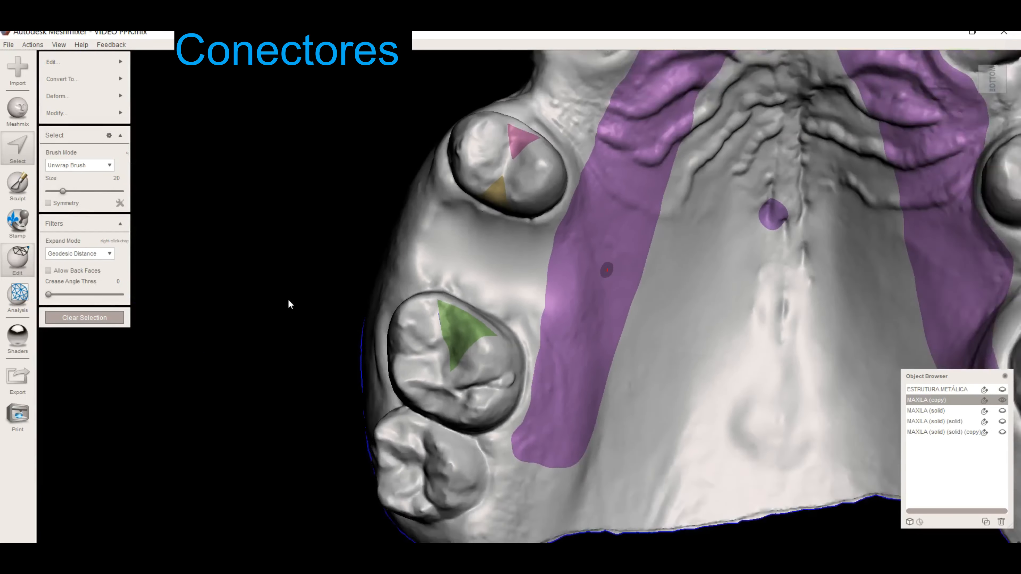
key(f)
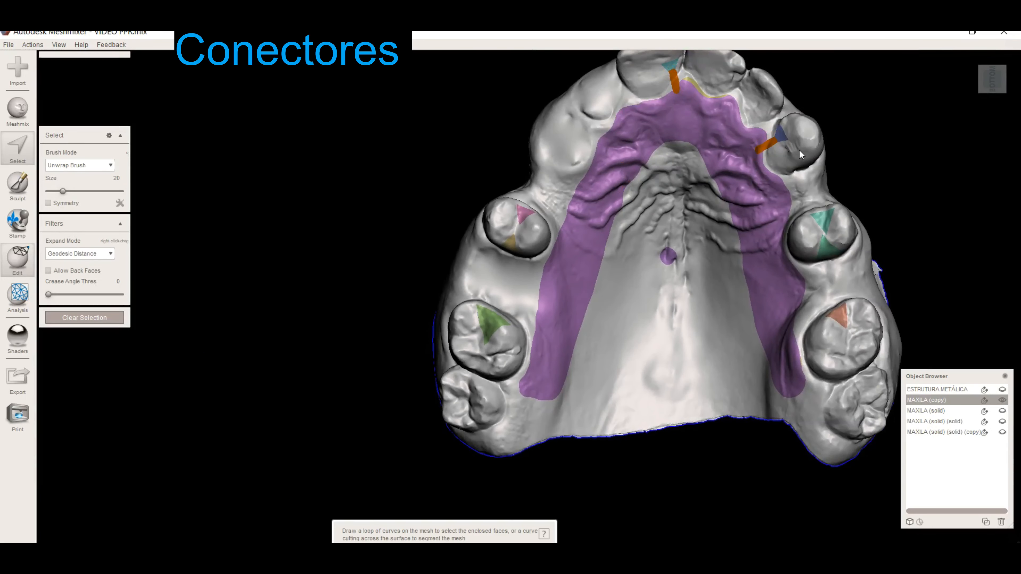
middle_drag(714, 138, 559, 311)
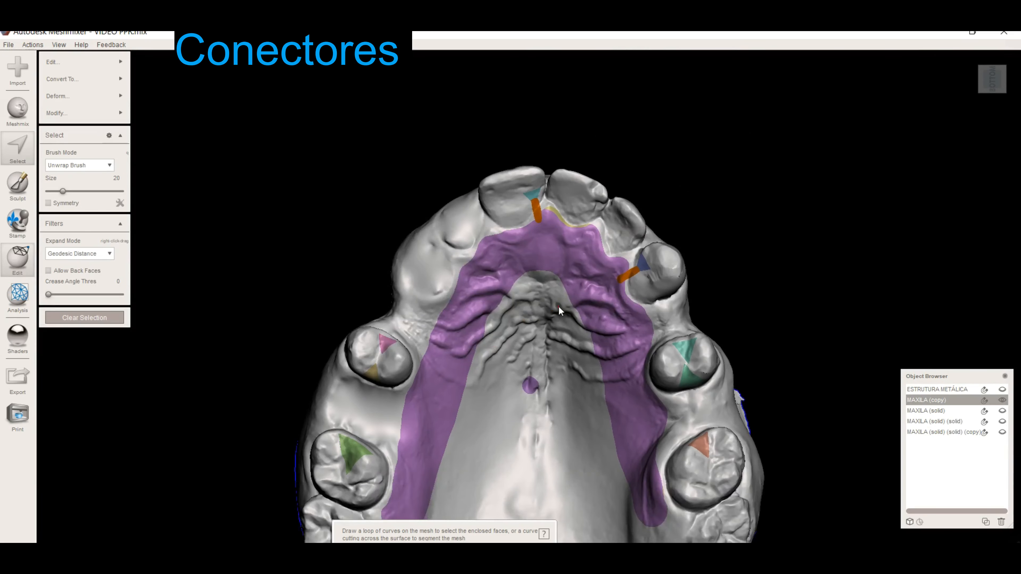
key(c)
key(ctrl+g)
key(space)
Step: Paint a clasp band around the central incisor, from its labial side across the palatal side to the triangular rest
mouse_move(532, 337)
right_down()
mouse_move(600, 335)
mouse_move(609, 492)
mouse_move(566, 472)
mouse_move(543, 276)
mouse_move(562, 286)
right_up()
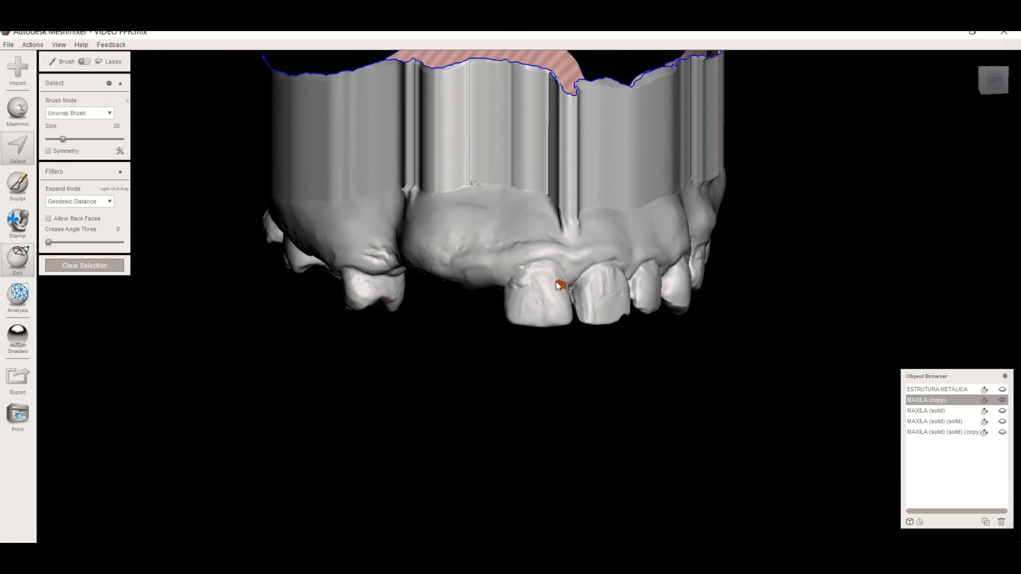
scroll(559, 284, up, 5)
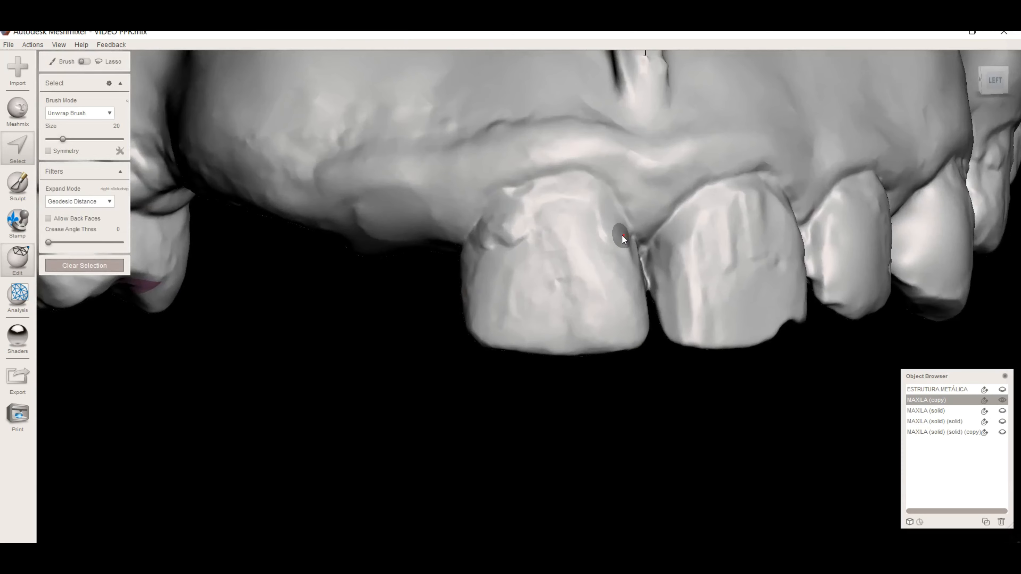
mouse_move(623, 235)
mouse_down()
mouse_move(595, 198)
mouse_move(520, 207)
mouse_move(475, 252)
mouse_up()
mouse_move(549, 362)
right_down()
mouse_move(580, 108)
mouse_move(483, 261)
right_up()
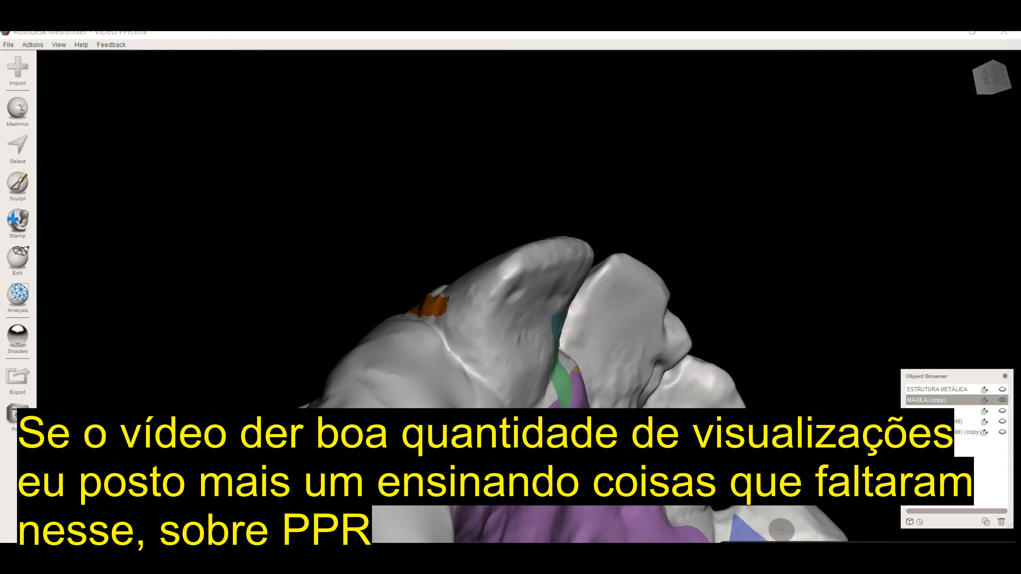
drag(427, 308, 456, 323)
right_drag(485, 344, 465, 341)
drag(551, 365, 595, 347)
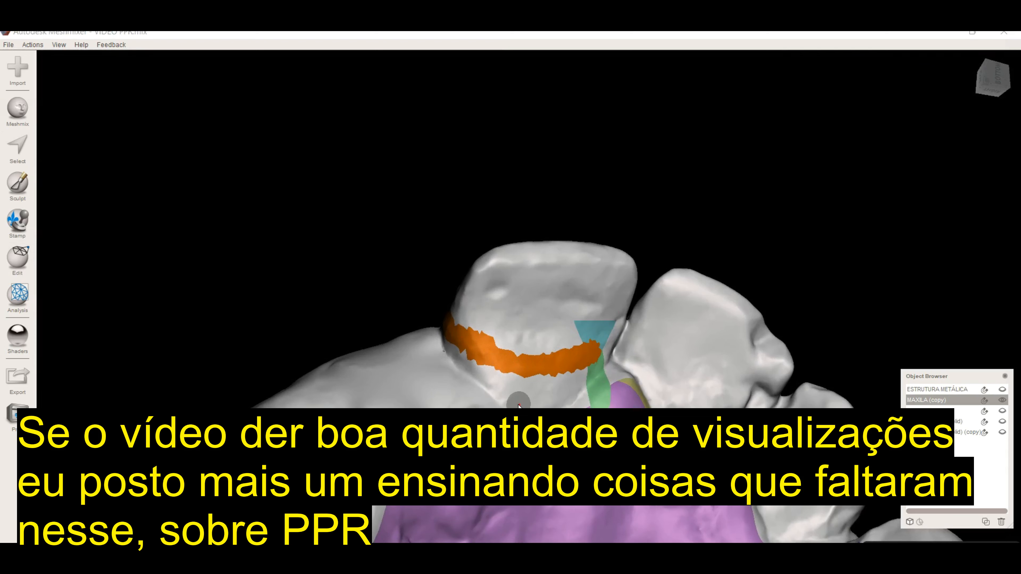
Step: Trim the incisor clasp's labial tip and select the smoothed clasp together with its rest and connector
right_drag(576, 298, 590, 219)
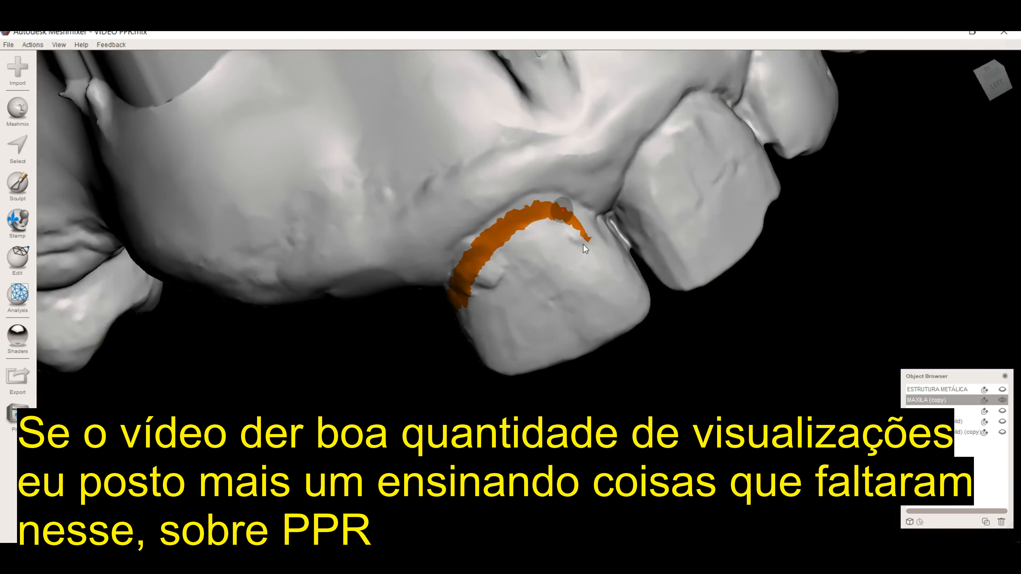
ctrl+drag(583, 245, 592, 210)
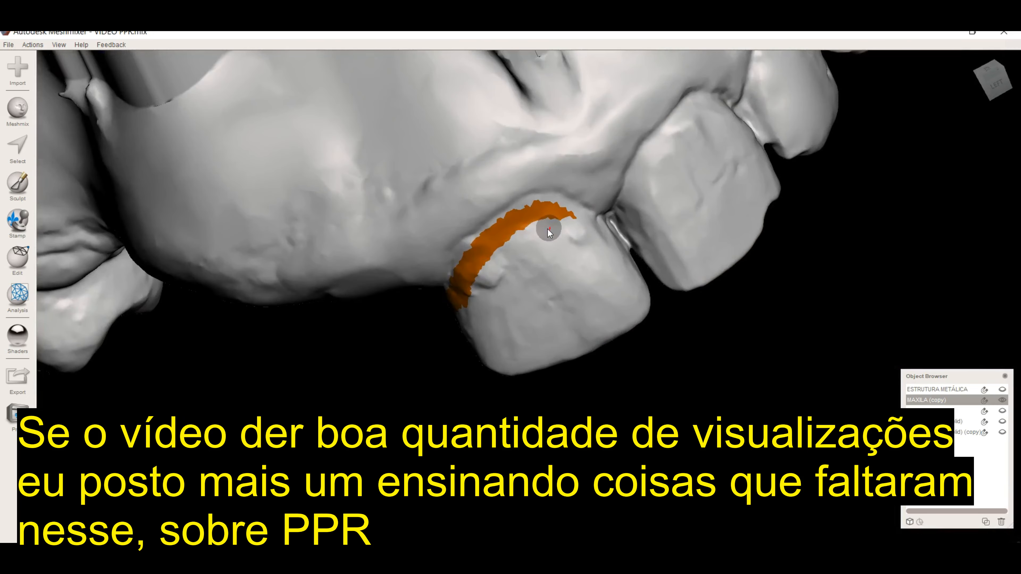
right_drag(548, 229, 563, 121)
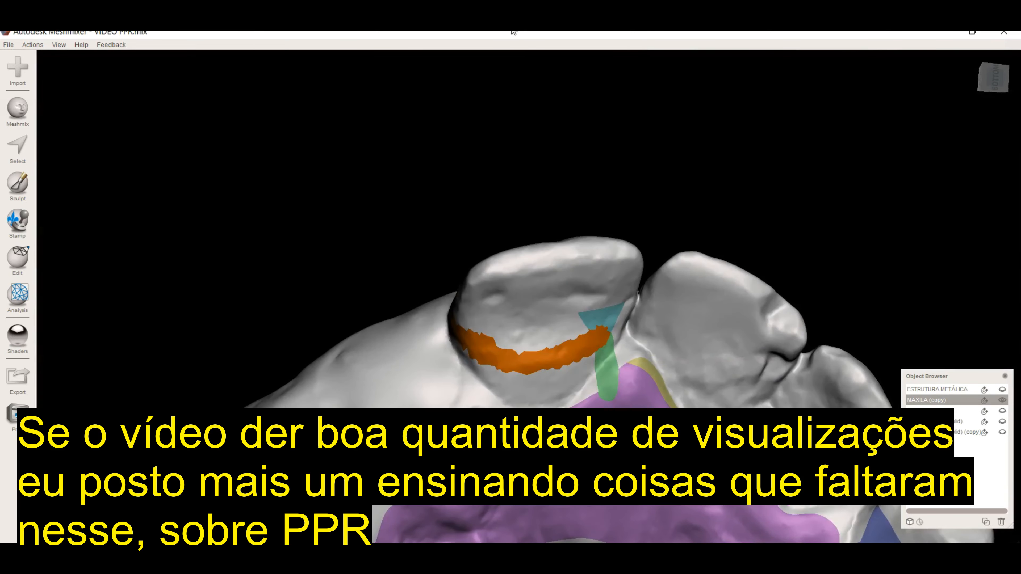
key(s)
drag(618, 359, 592, 320)
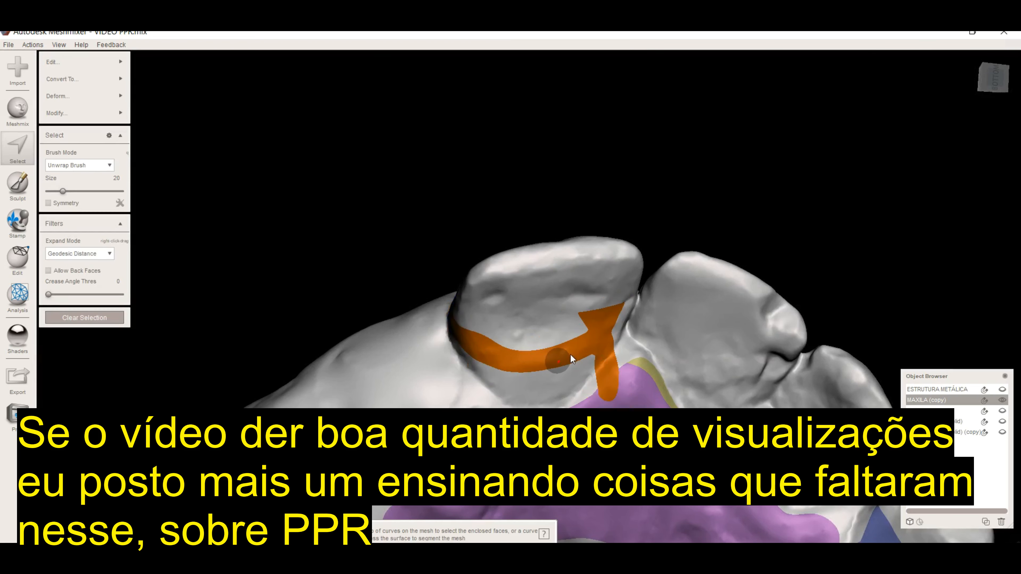
Step: Paint a smooth clasp band around the canine and join it with the canine's rest and connector in one face group
right_drag(570, 354, 297, 380)
middle_drag(759, 503, 543, 373)
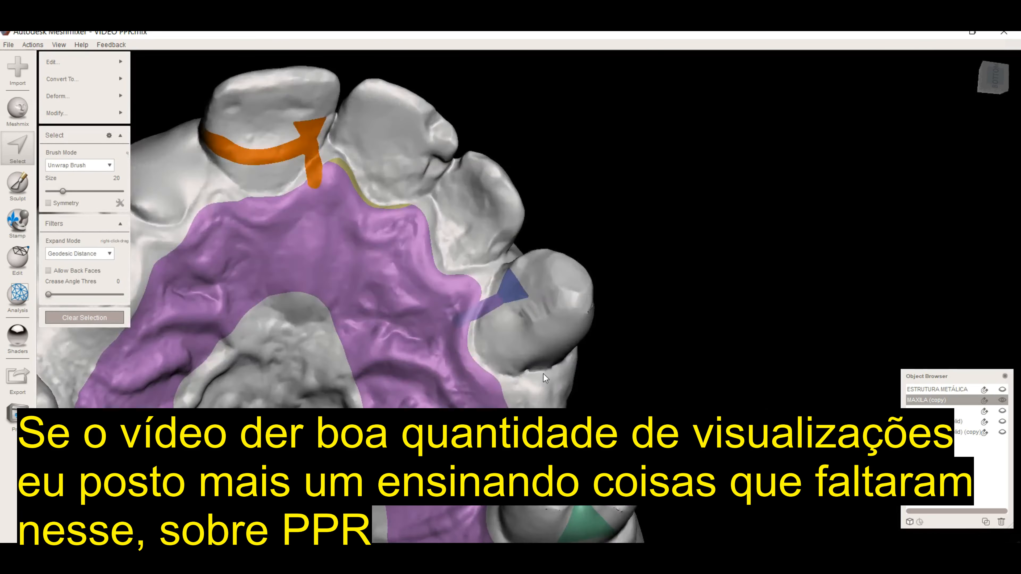
mouse_move(543, 374)
right_down()
mouse_move(610, 400)
mouse_move(502, 367)
mouse_move(538, 430)
mouse_move(640, 451)
mouse_move(562, 365)
right_up()
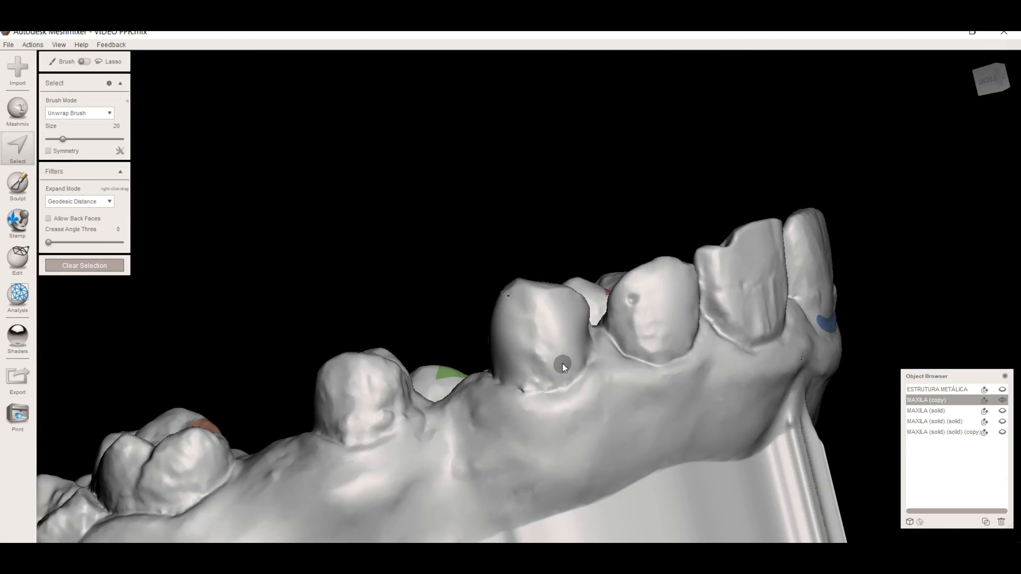
click(575, 356)
right_drag(496, 365, 563, 382)
right_drag(495, 324, 523, 328)
mouse_move(489, 307)
mouse_down()
mouse_move(492, 298)
mouse_move(484, 308)
mouse_up()
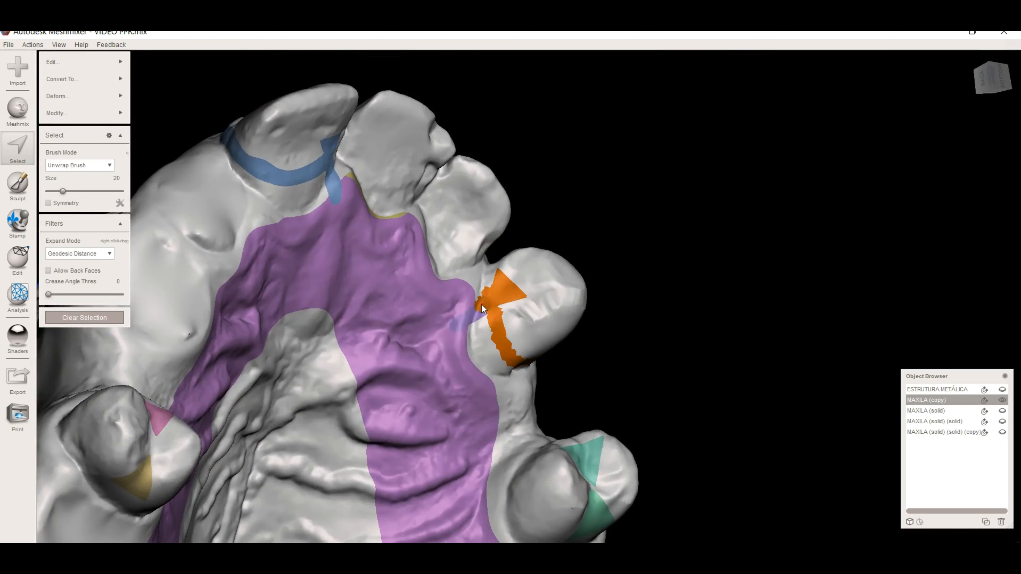
right_drag(607, 271, 547, 313)
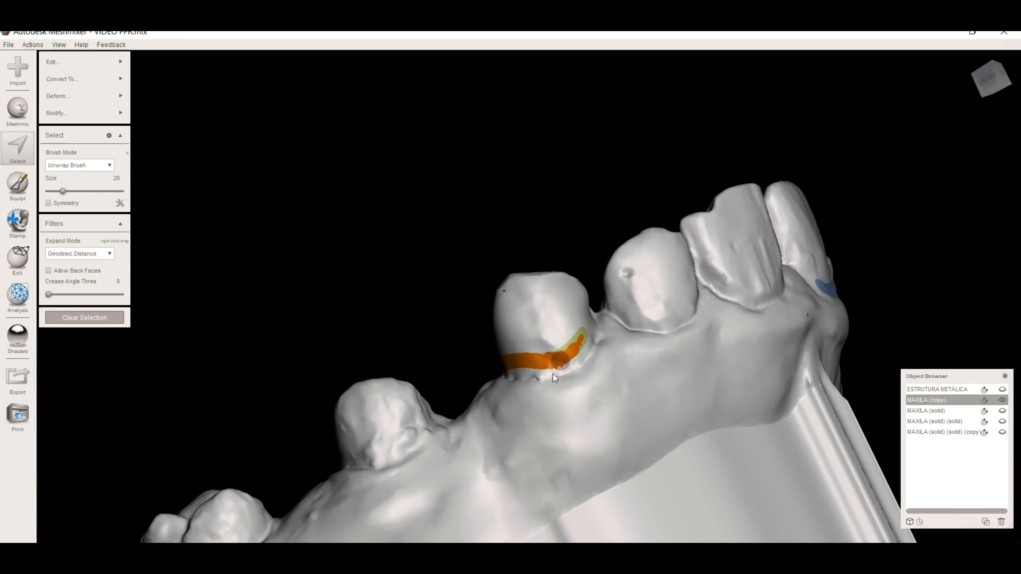
mouse_move(552, 374)
right_down()
mouse_move(772, 294)
mouse_move(860, 288)
mouse_move(882, 482)
mouse_move(936, 458)
mouse_move(626, 340)
mouse_move(577, 400)
right_up()
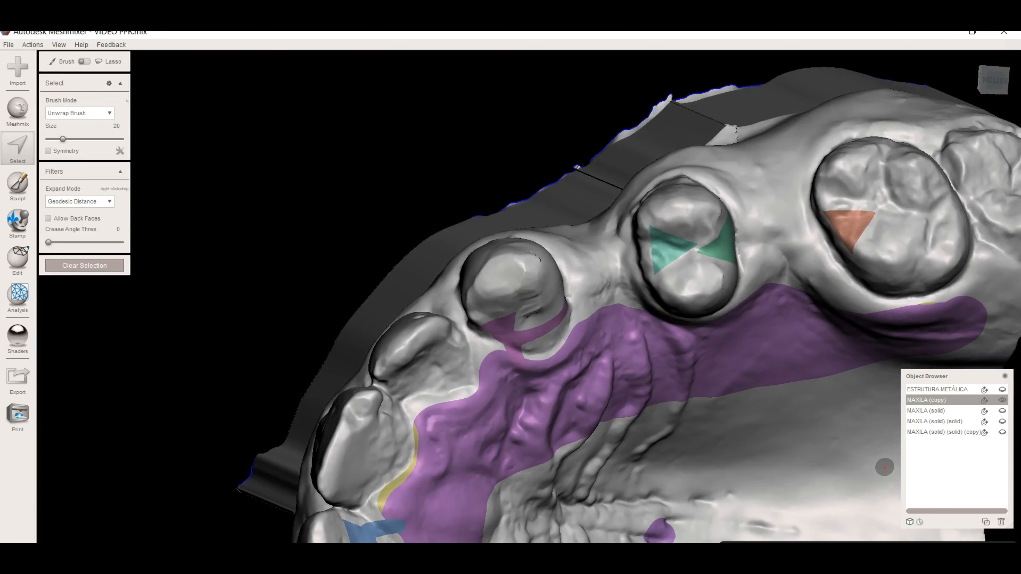
Step: Paint a rectangular saddle frame on the ridge between the canine and the premolar and smooth its boundary
right_drag(903, 475, 561, 264)
click(572, 244)
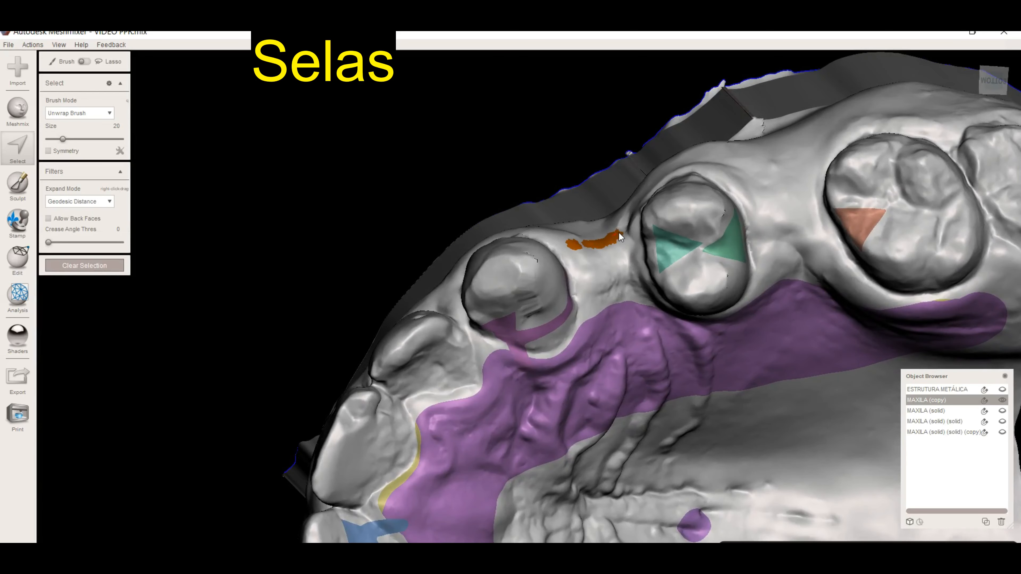
mouse_move(590, 298)
mouse_down()
mouse_move(572, 257)
mouse_move(591, 241)
mouse_up()
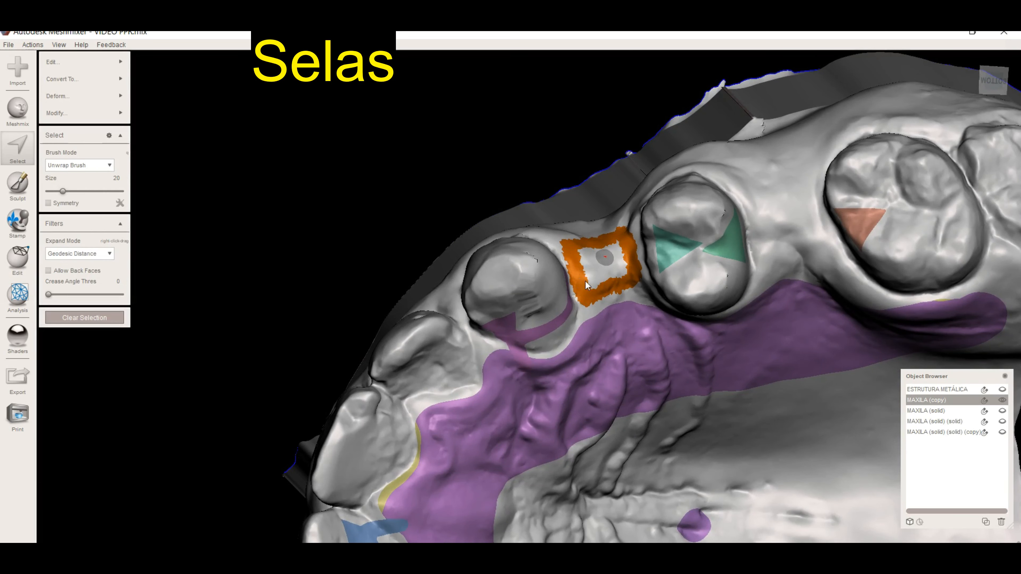
key(b)
key(Return)
Step: Fill the saddle frame between canine and premolar with a grid of strokes at brush size 10 and smooth its boundary
click(109, 179)
text(10)
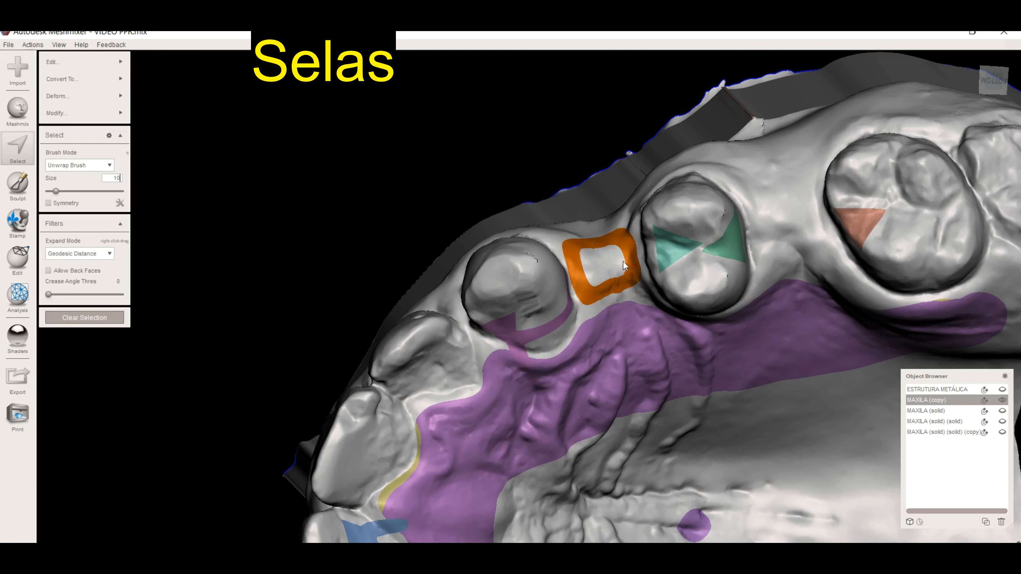
mouse_move(591, 250)
mouse_down()
mouse_move(599, 280)
mouse_move(632, 260)
mouse_move(586, 276)
mouse_move(631, 269)
mouse_up()
right_drag(602, 287, 627, 292)
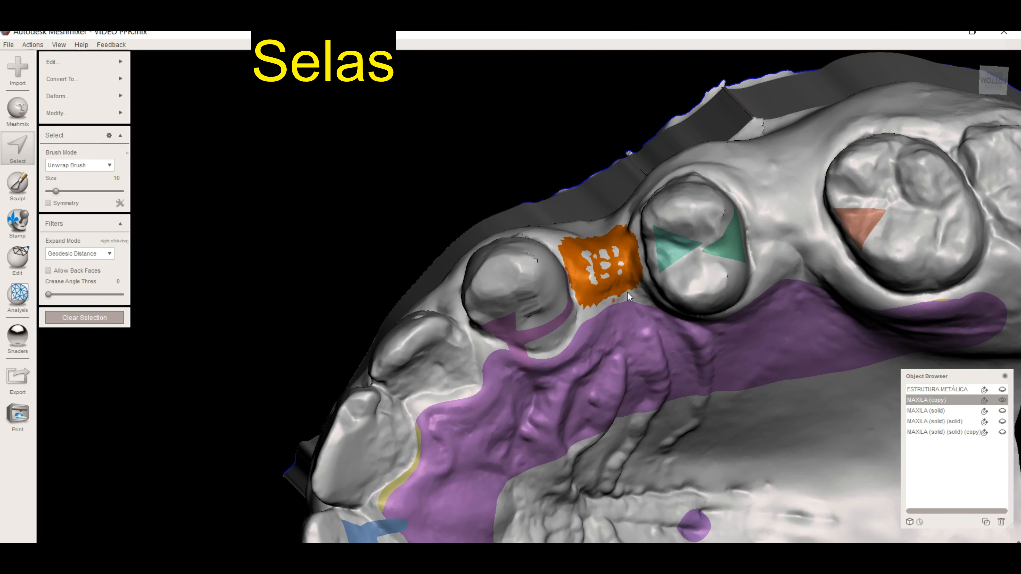
key(b)
key(Return)
Step: Paint a second saddle frame at brush size 15 on the ridge between the premolar and the molar and smooth its boundary
mouse_move(597, 254)
right_down()
mouse_move(716, 263)
mouse_move(706, 249)
mouse_move(523, 297)
right_up()
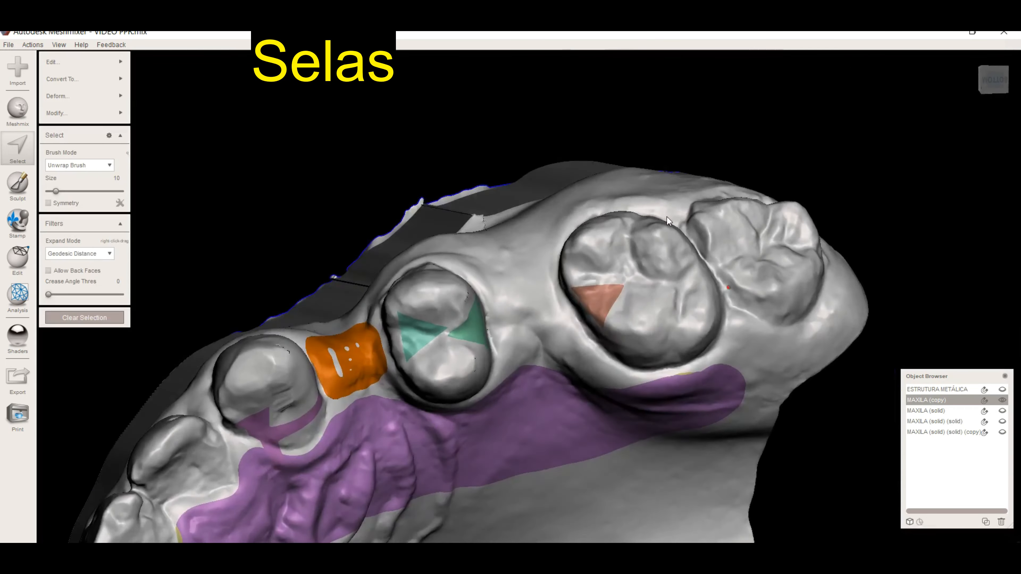
click(53, 62)
double_click(116, 178)
text(15)
key(Return)
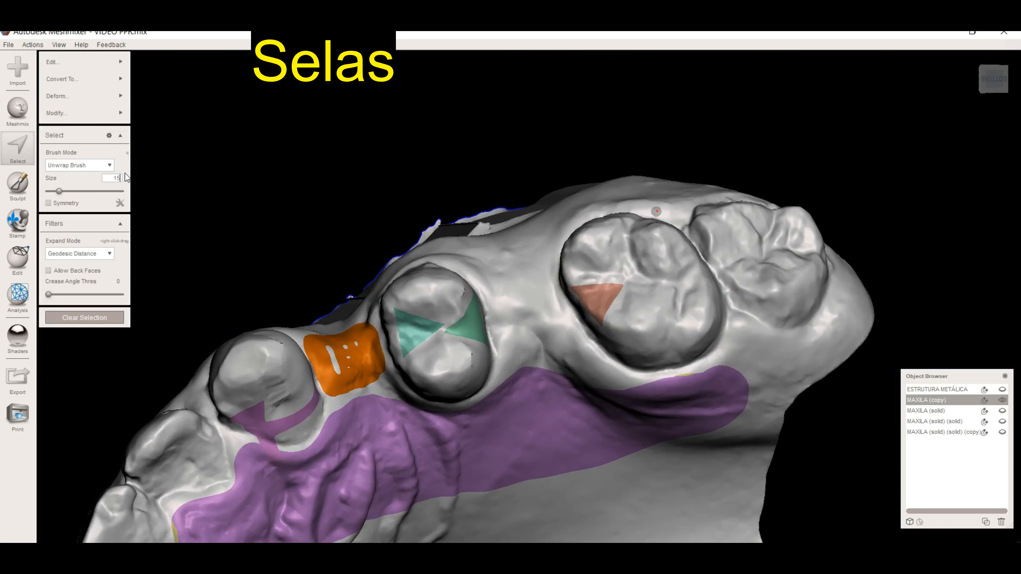
mouse_move(589, 350)
mouse_down()
mouse_move(507, 356)
mouse_move(495, 266)
mouse_move(543, 254)
mouse_move(558, 307)
mouse_move(587, 349)
mouse_move(593, 341)
mouse_up()
key(Escape)
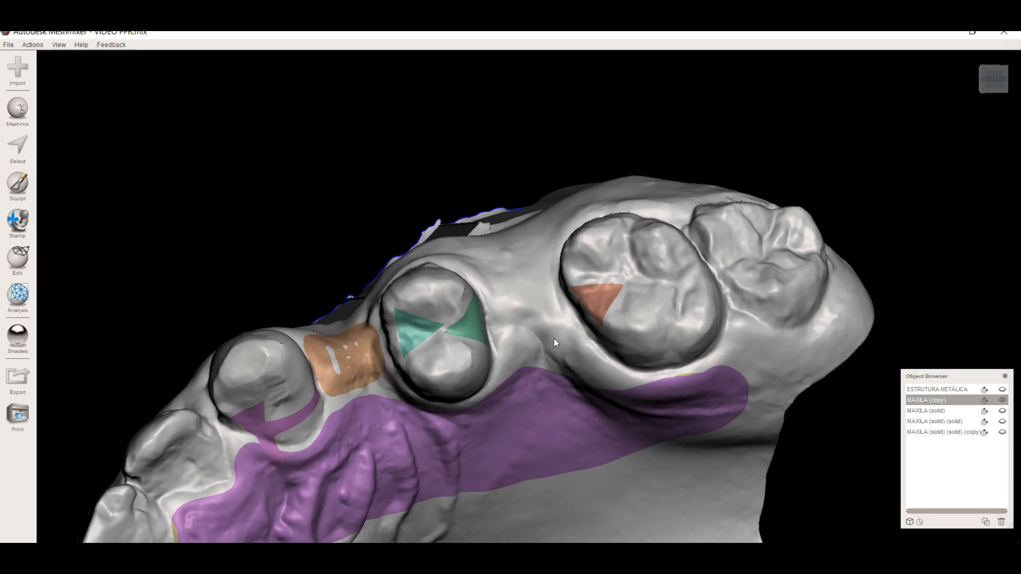
mouse_move(504, 363)
mouse_down()
mouse_move(487, 269)
mouse_move(536, 262)
mouse_move(553, 276)
mouse_move(573, 335)
mouse_move(553, 354)
mouse_move(505, 364)
mouse_up()
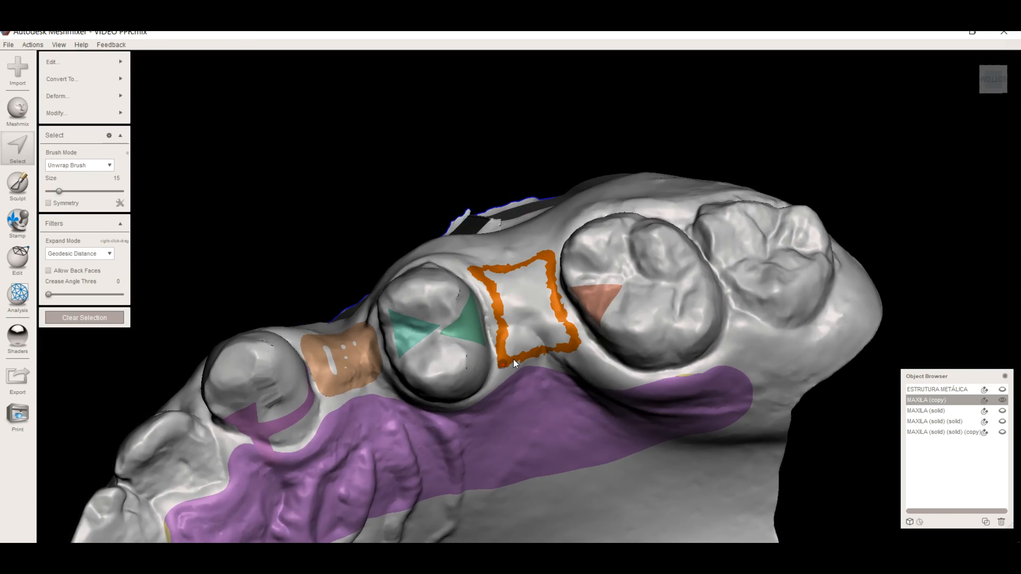
key(b)
key(Return)
Step: Fill the saddle frame between the premolar and the molar with a grid of crossing strokes and try smoothing its boundary
mouse_move(524, 261)
mouse_down()
mouse_move(514, 300)
mouse_move(519, 343)
mouse_move(535, 280)
mouse_move(535, 349)
mouse_move(532, 306)
mouse_move(490, 302)
mouse_move(497, 286)
mouse_move(538, 277)
mouse_up()
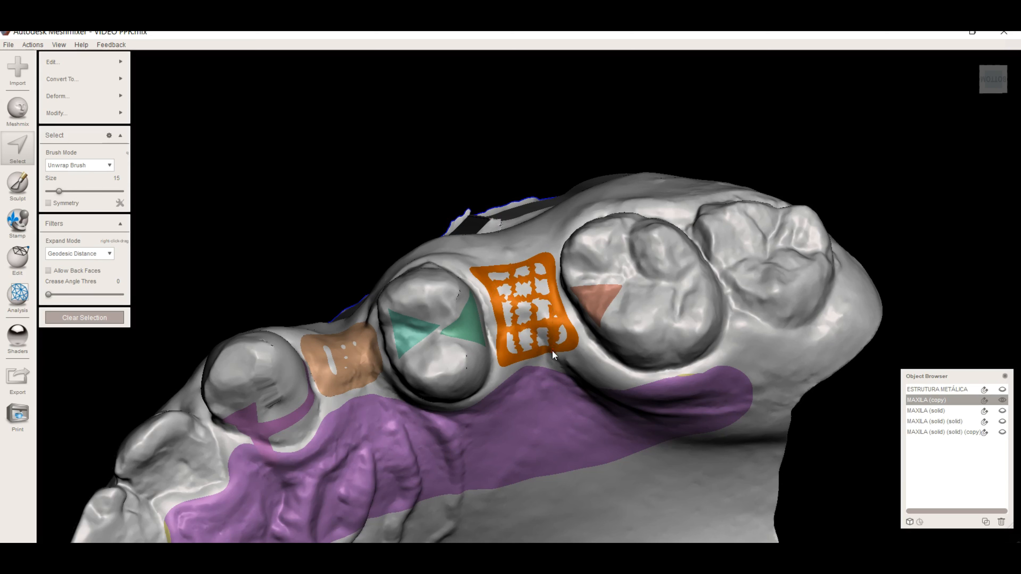
key(b)
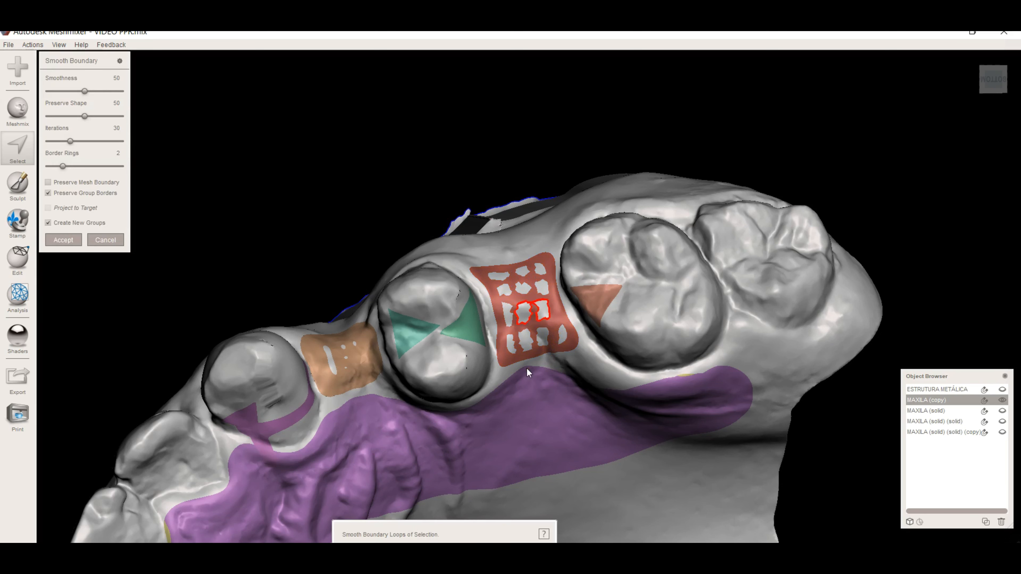
key(Escape)
key(b)
key(Return)
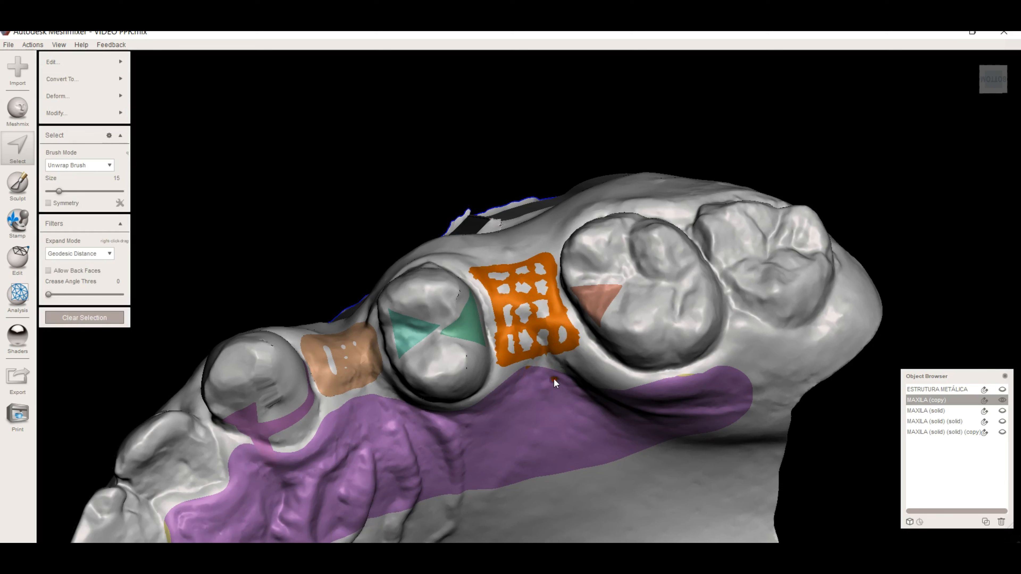
Step: Smooth the grid saddle's boundary with smoothness 14 and preserve shape 100, and clear the selection
key(b)
drag(74, 92, 125, 116)
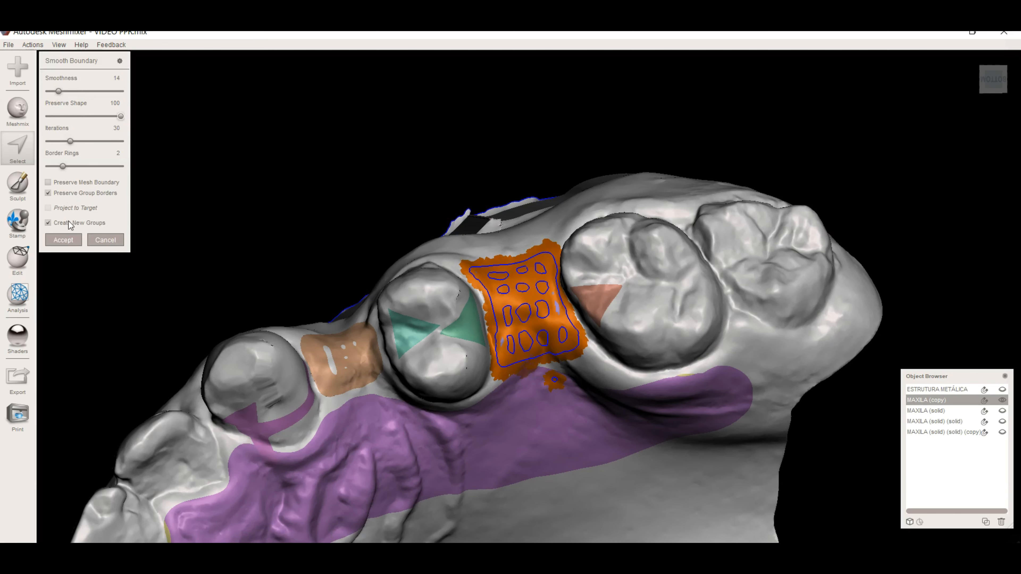
click(63, 240)
key(Escape)
Step: Paint a rectangular saddle frame at brush size 20 on the opposite ridge between the molar and the premolar
right_drag(547, 373, 520, 364)
scroll(469, 352, up, 3)
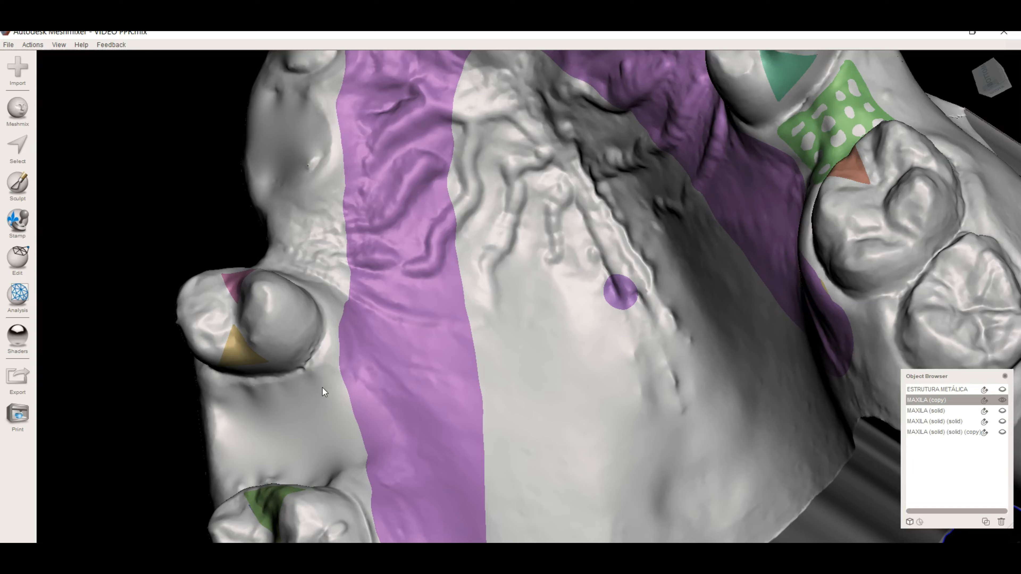
right_drag(322, 388, 357, 210)
middle_drag(357, 209, 517, 312)
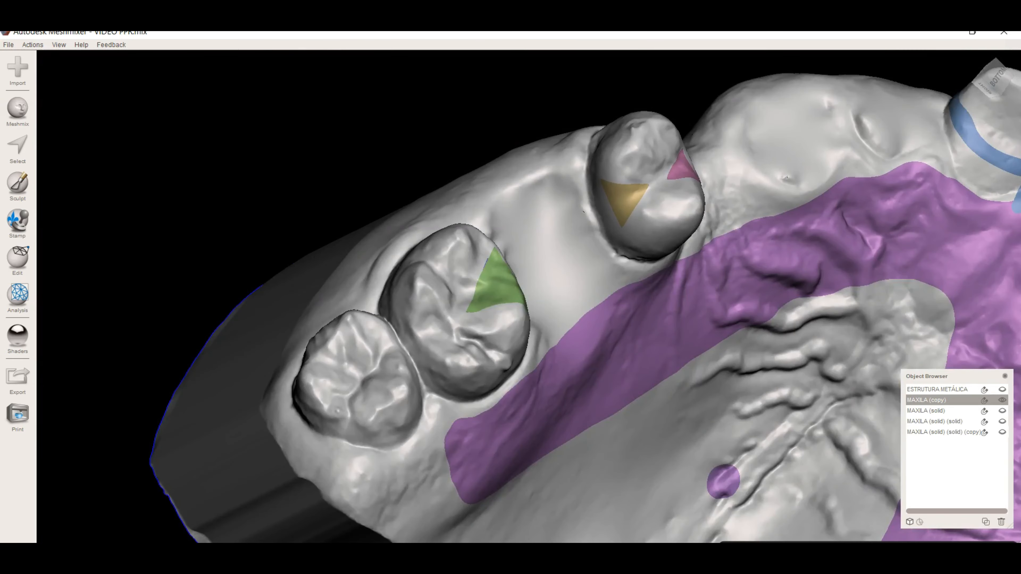
mouse_move(518, 312)
right_down()
mouse_move(556, 223)
mouse_move(527, 238)
mouse_move(544, 342)
mouse_move(534, 340)
right_up()
key(s)
text(20)
key(Return)
drag(535, 340, 523, 282)
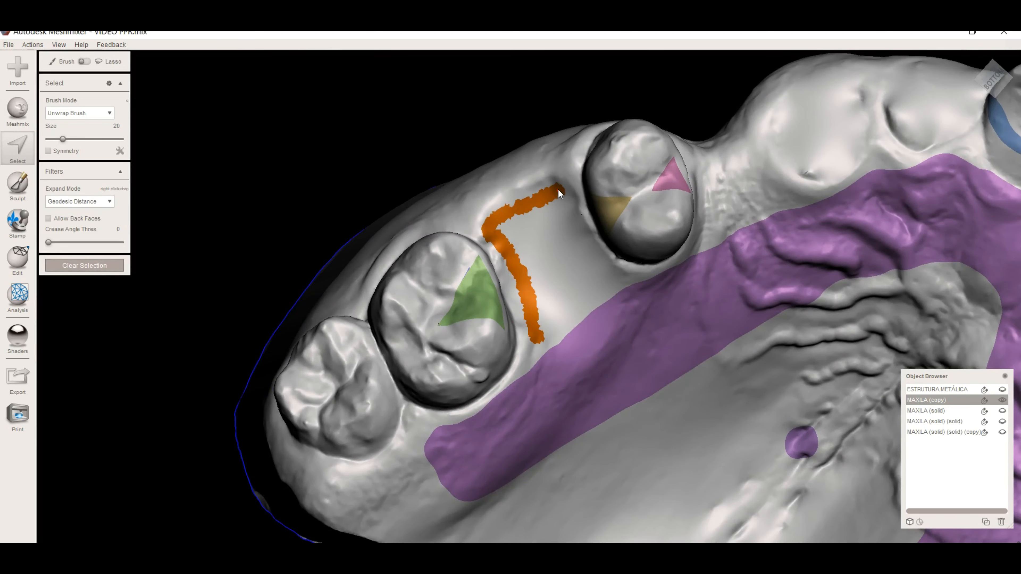
drag(539, 329, 538, 329)
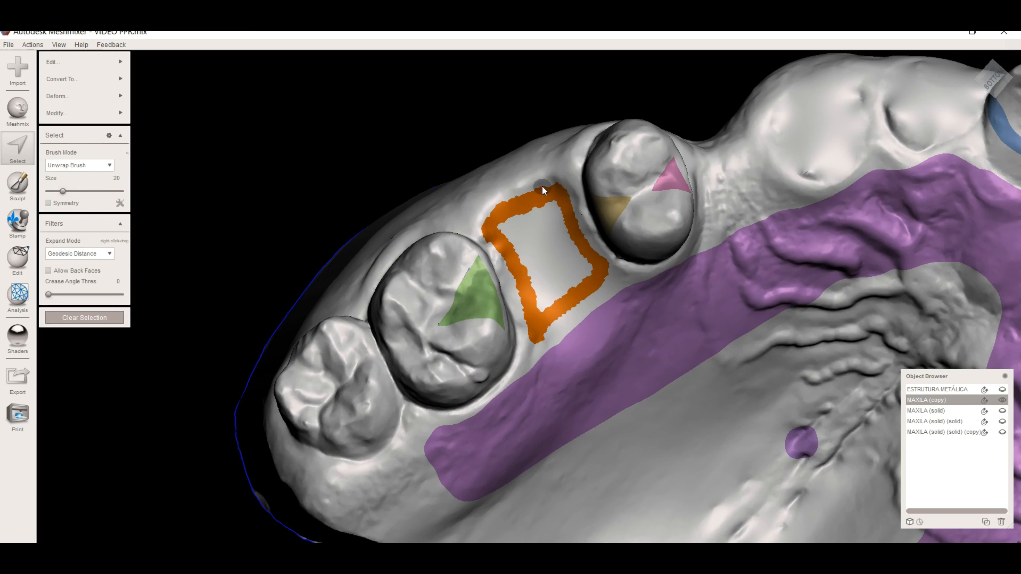
Step: Smooth the boundary of the new rectangular saddle frame and clear the selection
key(b)
key(Return)
mouse_move(746, 307)
right_down()
mouse_move(697, 297)
mouse_move(738, 295)
mouse_move(540, 356)
right_up()
key(Escape)
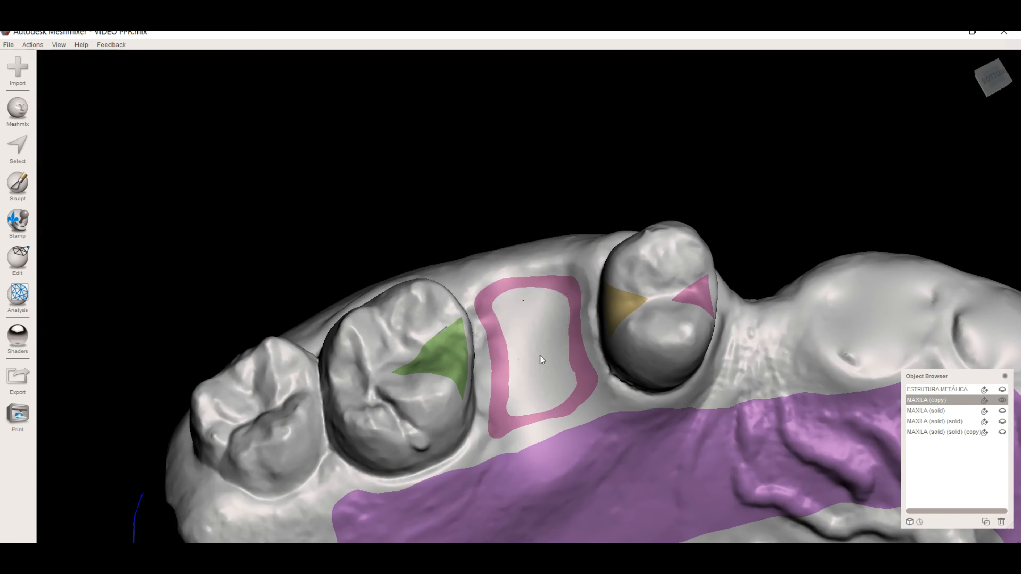
Step: Paint two parallel bars from the cheek side to the palatal side inside the frame at brush size 15 and smooth both
key(s)
mouse_move(508, 289)
mouse_down()
mouse_move(522, 342)
mouse_move(525, 422)
mouse_up()
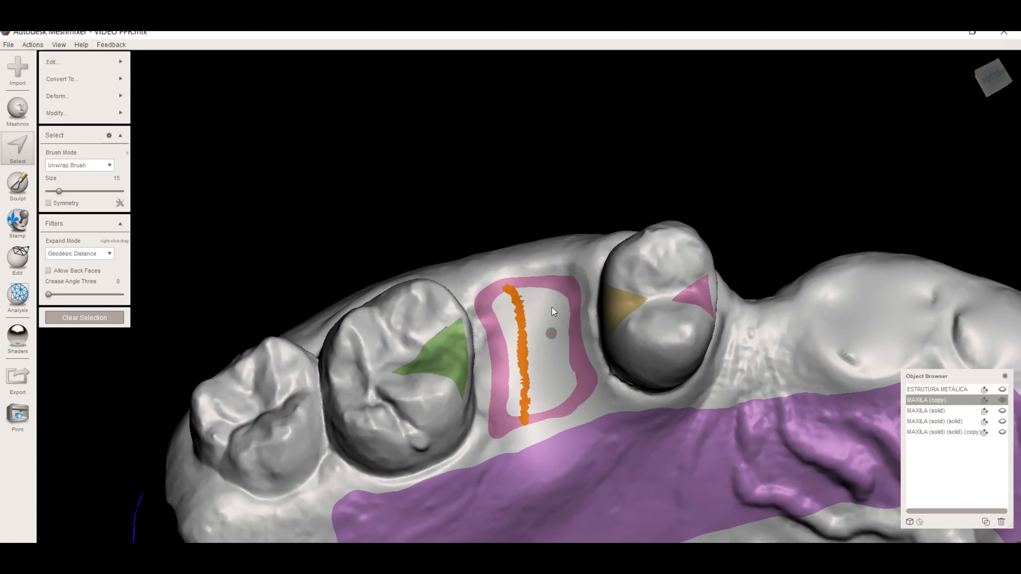
drag(543, 381, 551, 309)
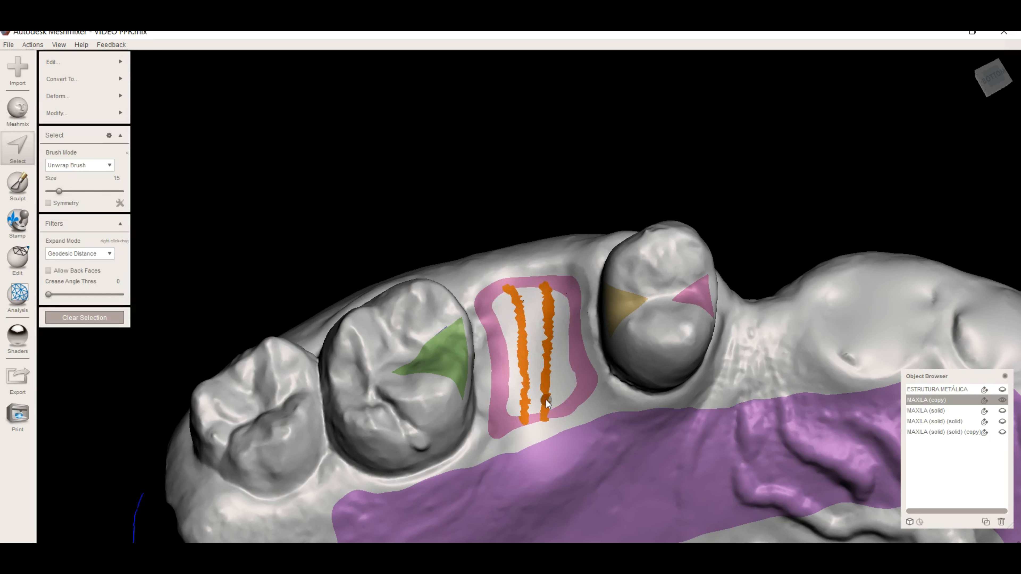
key(b)
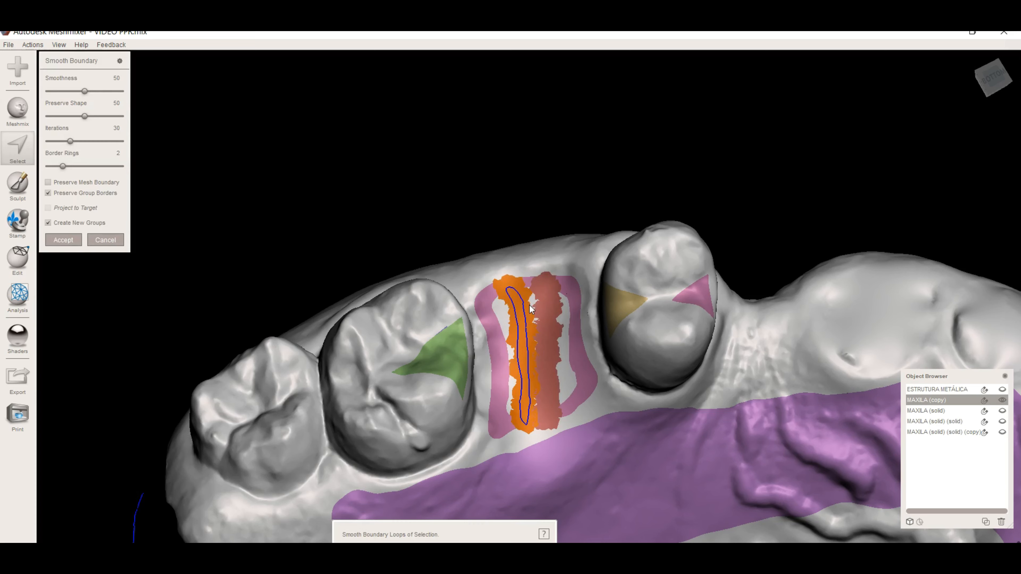
key(Return)
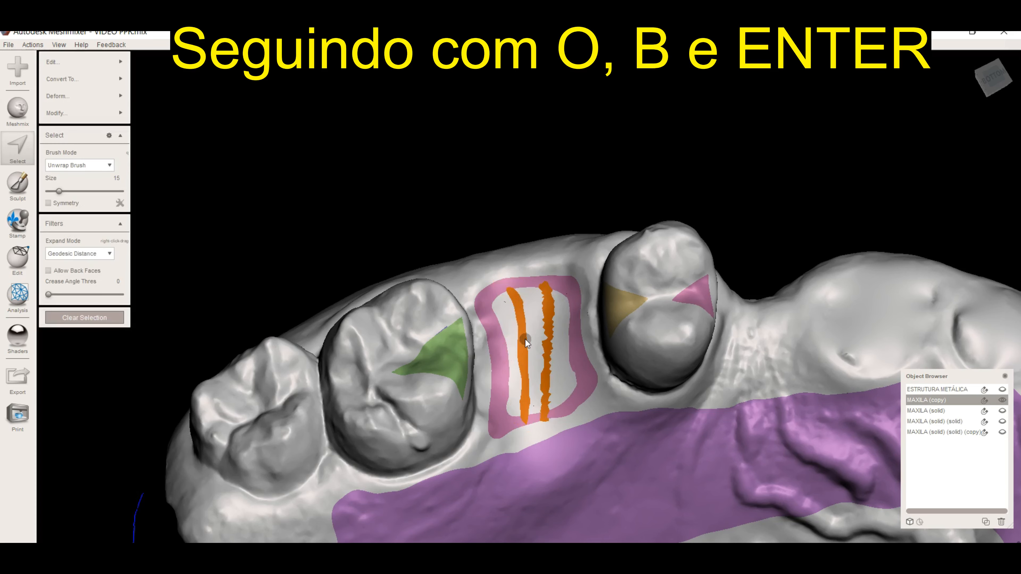
key(b)
key(Return)
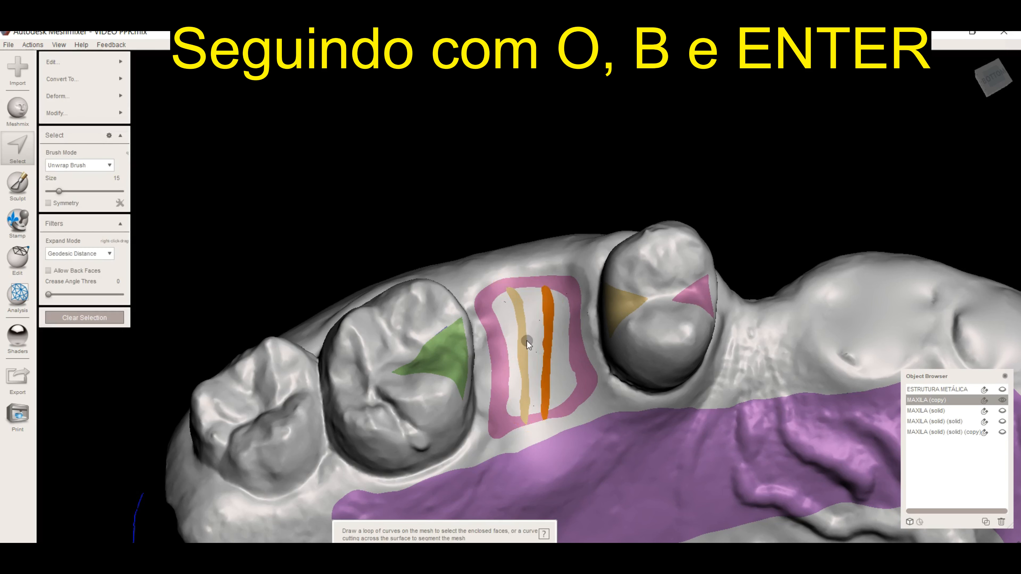
Step: Paint four crossbars over the two bars inside the saddle frame and smooth their boundaries
key(o)
drag(491, 318, 521, 314)
click(504, 346)
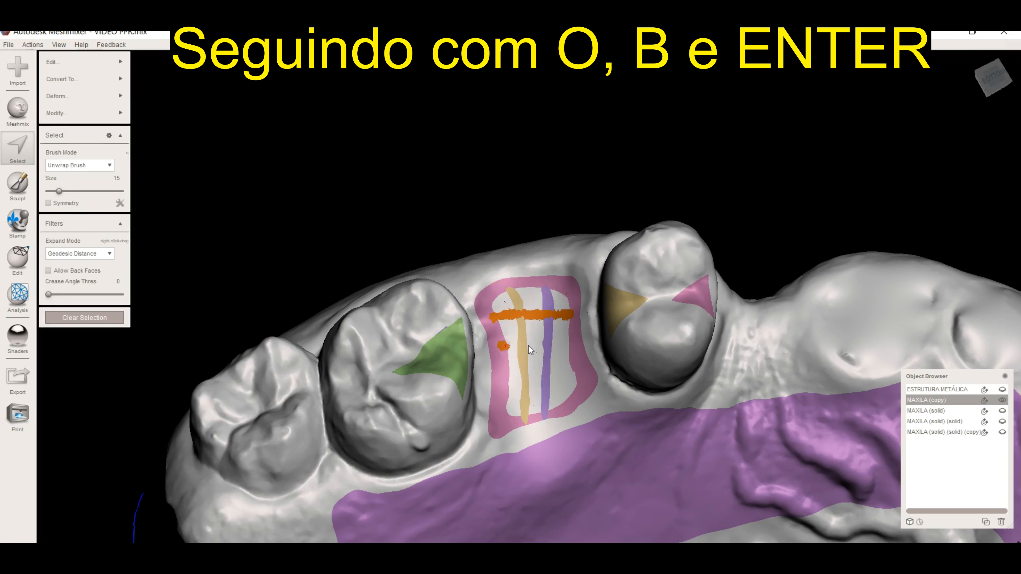
drag(506, 374, 579, 371)
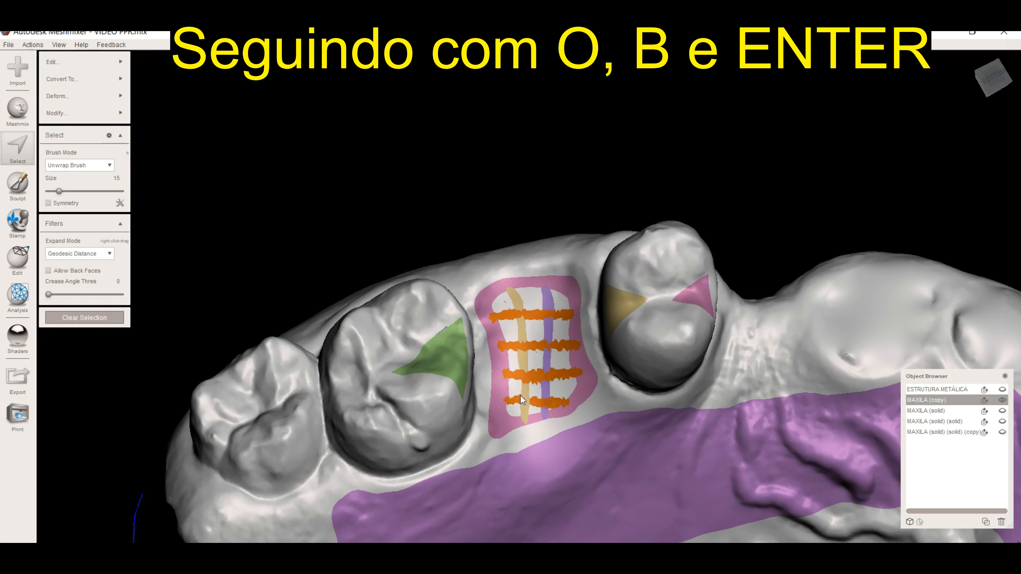
key(o)
key(b)
key(Return)
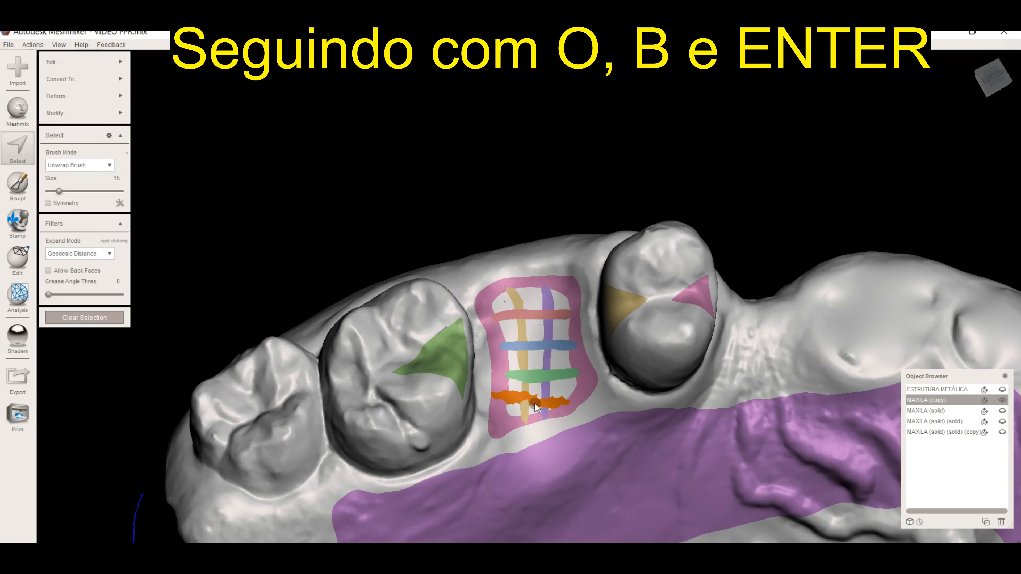
key(b)
key(Return)
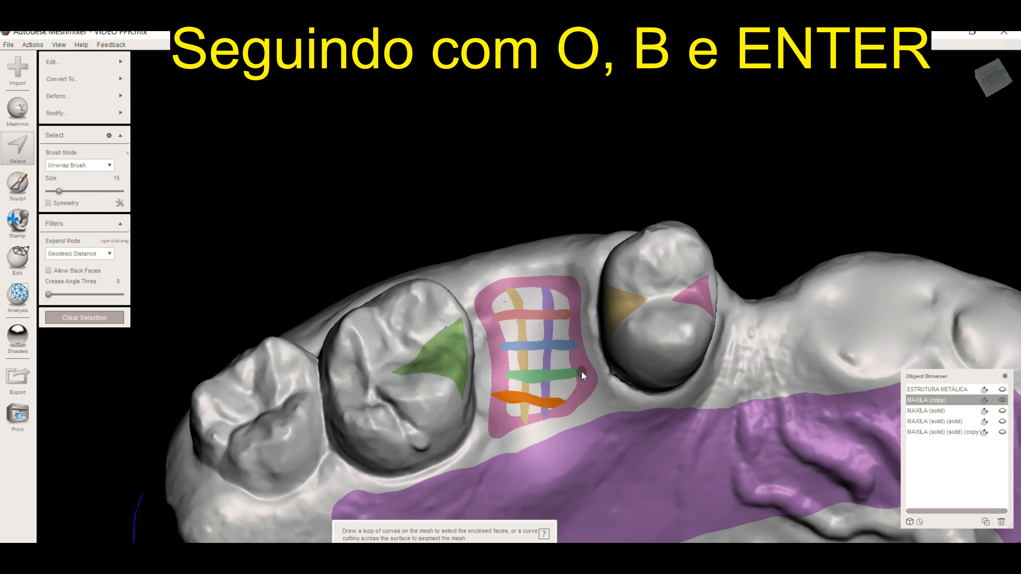
Step: Paint along the frame's inner edge beside the premolar and combine the frame and all grid bars in one selection
drag(582, 378, 572, 332)
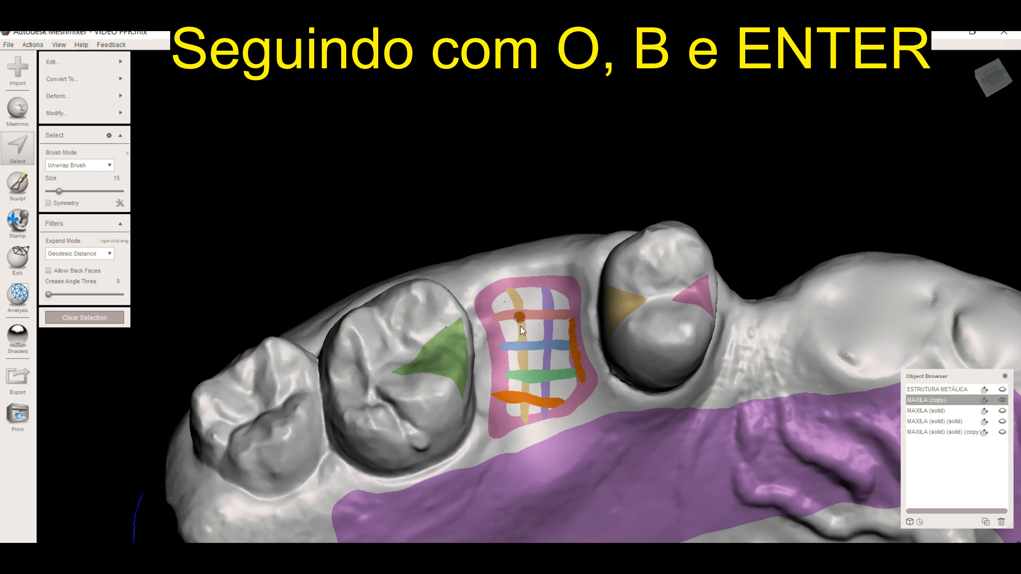
key(g)
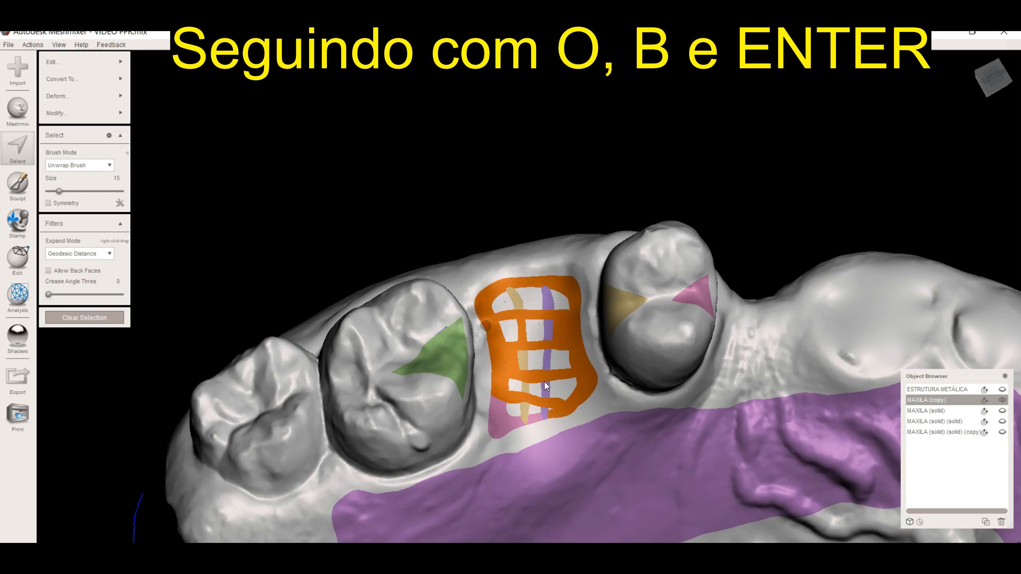
click(549, 334)
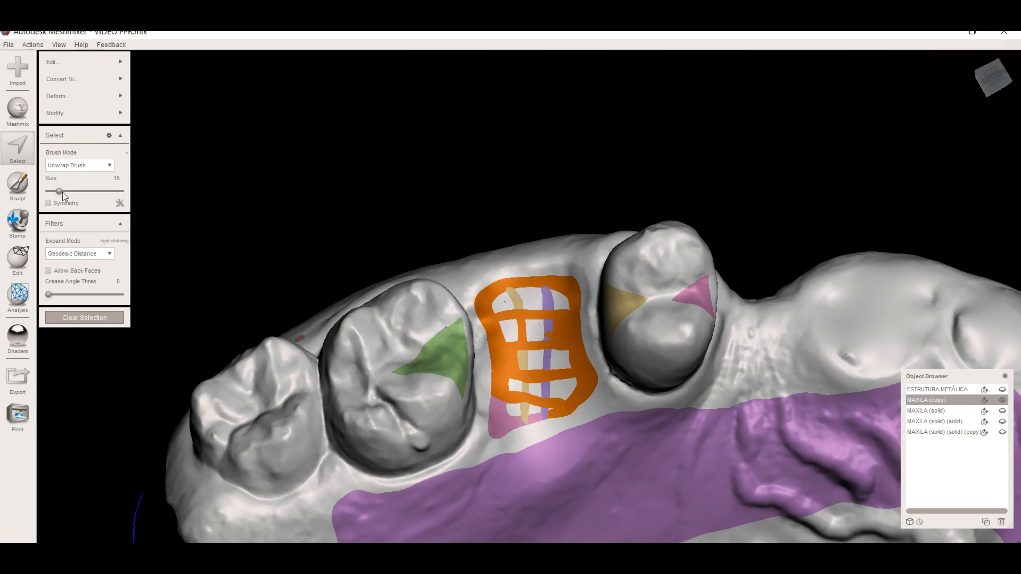
double_click(518, 423)
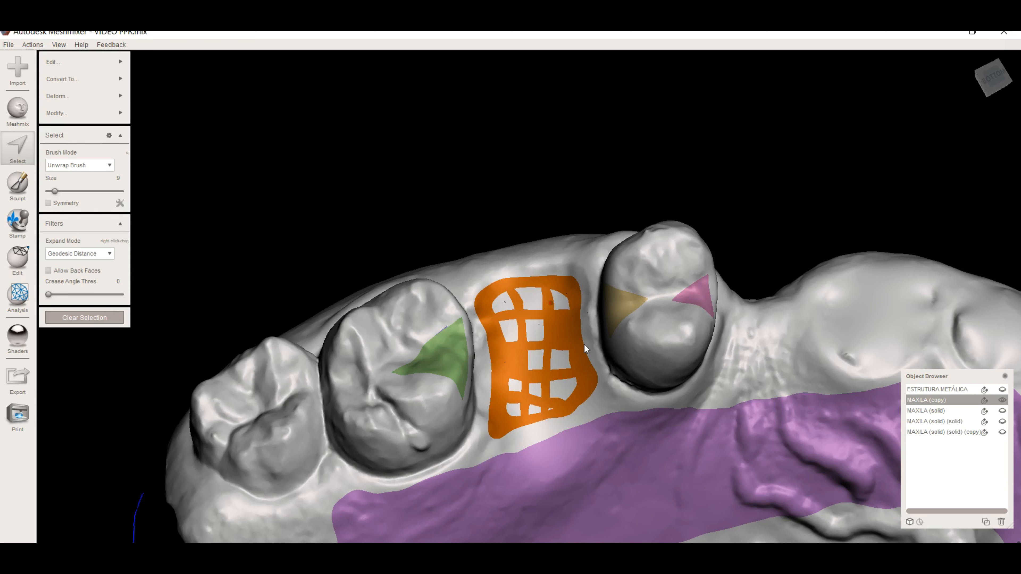
Step: Set the brush size to 21 and smooth the combined grid saddle into a single face group
drag(54, 191, 65, 196)
key(b)
key(Return)
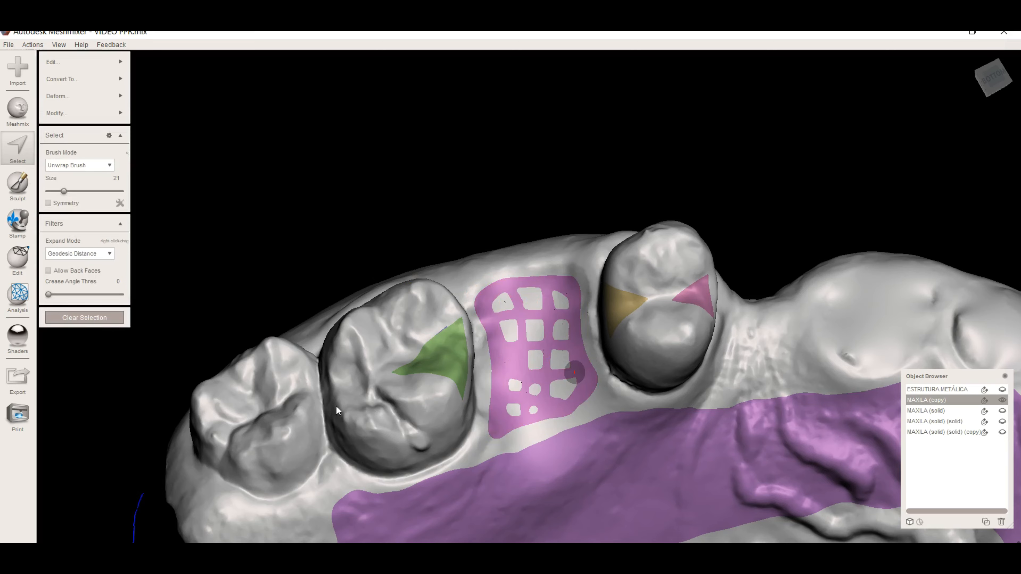
key(Escape)
Step: Paint a long curved saddle frame at brush size 21 on the front ridge between the premolar and the incisor and smooth its boundary
right_drag(639, 392, 707, 229)
key(s)
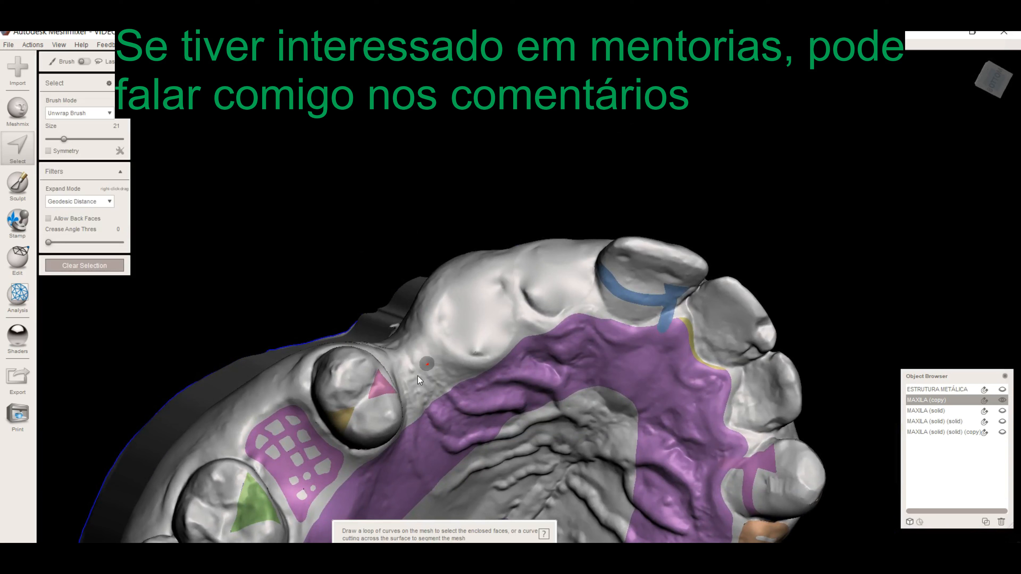
drag(415, 402, 390, 357)
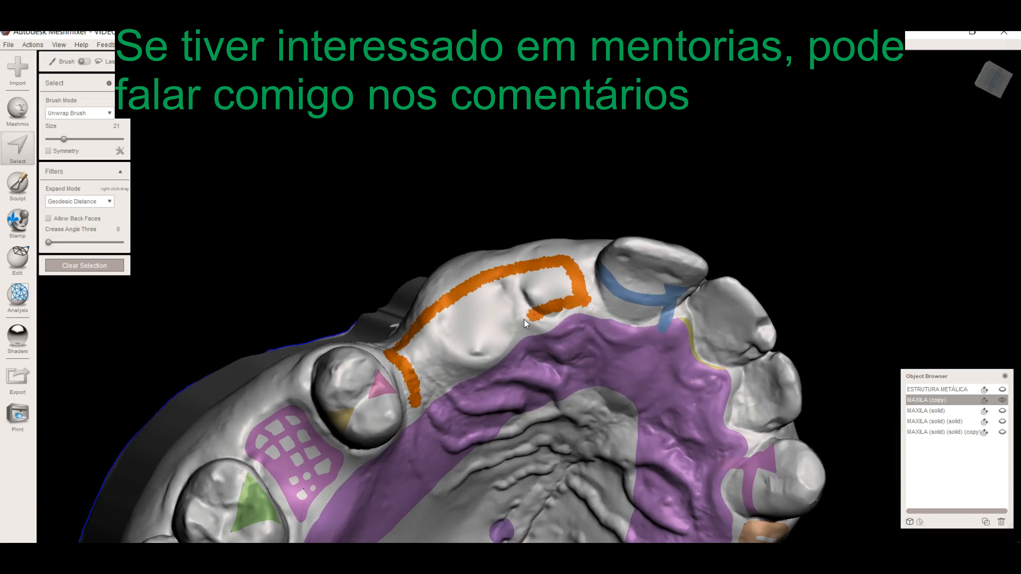
drag(419, 396, 419, 396)
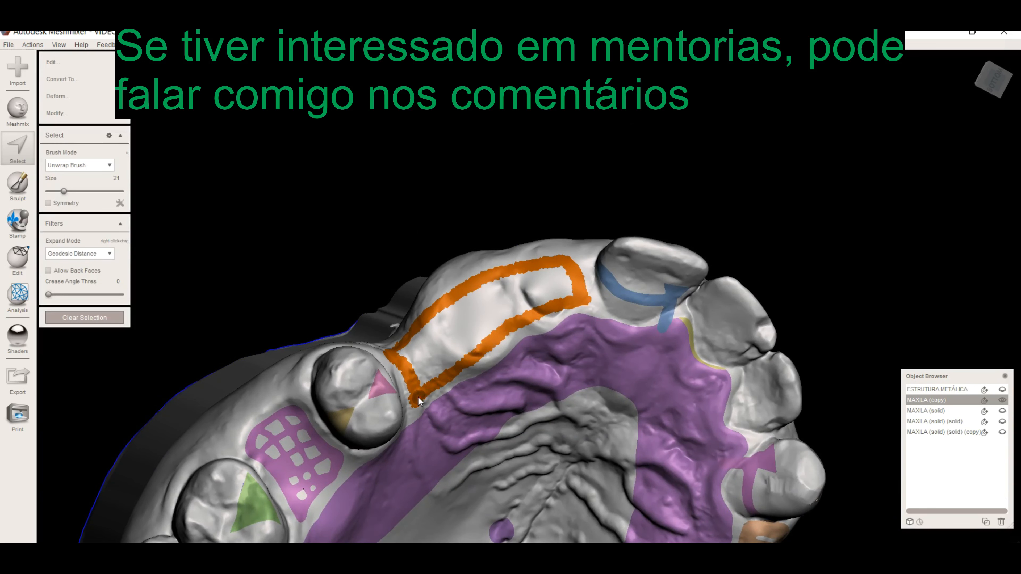
key(b)
key(Return)
Step: Fill the front saddle frame with crossbars and a lengthwise middle bar, smooth the grid's boundary and clear the selection
click(425, 334)
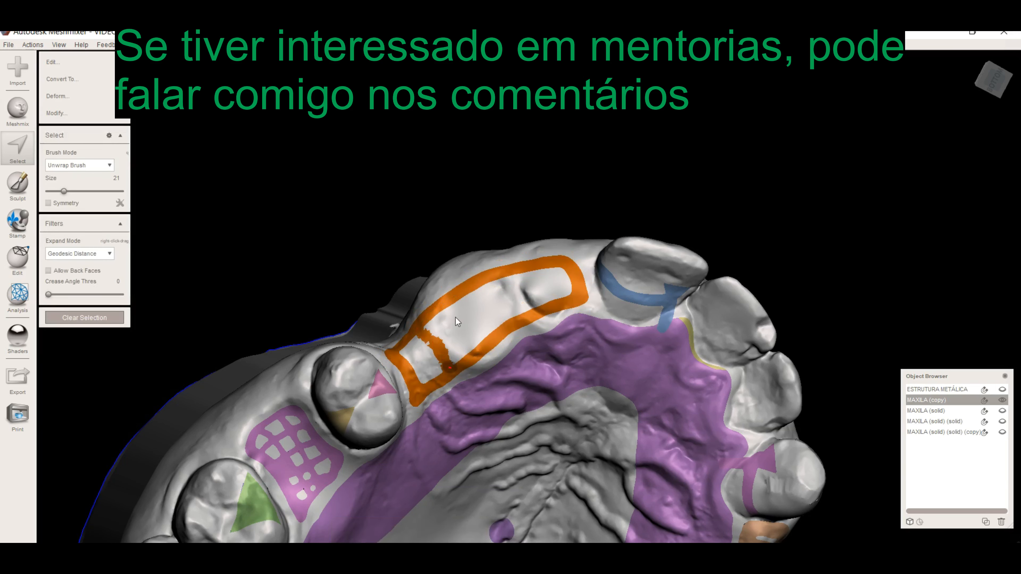
drag(440, 303, 457, 309)
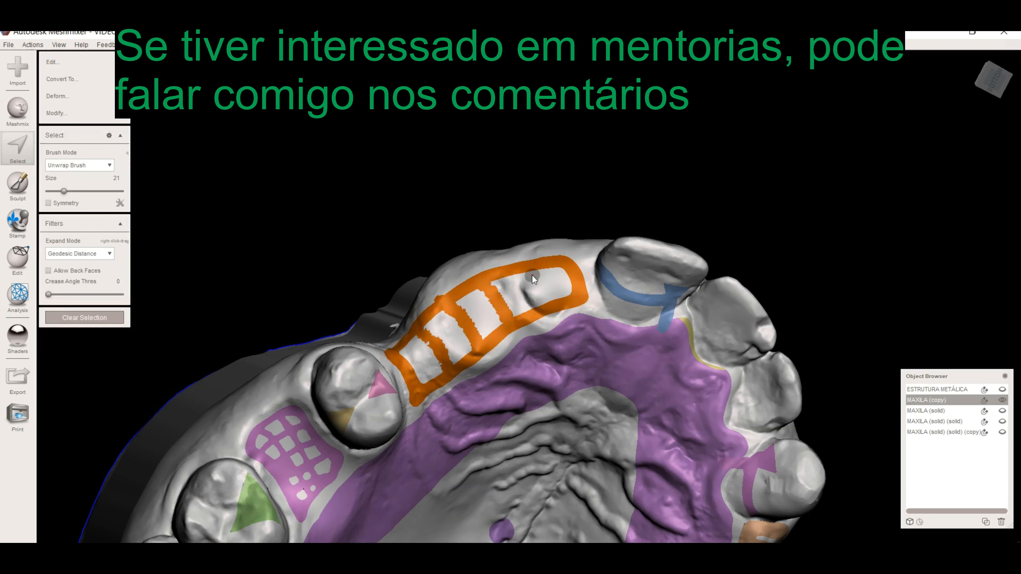
key(b)
key(Return)
drag(418, 369, 539, 289)
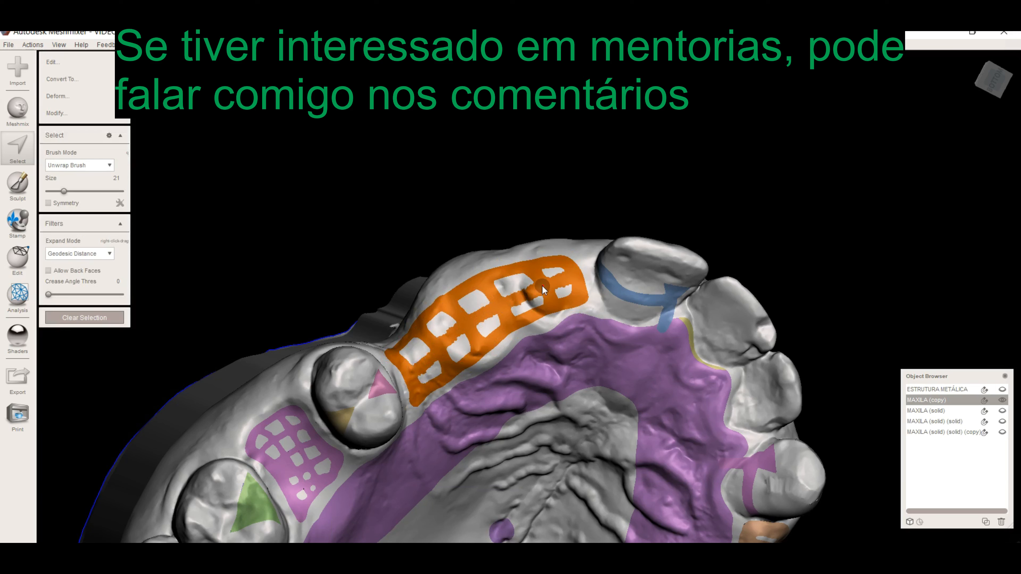
key(b)
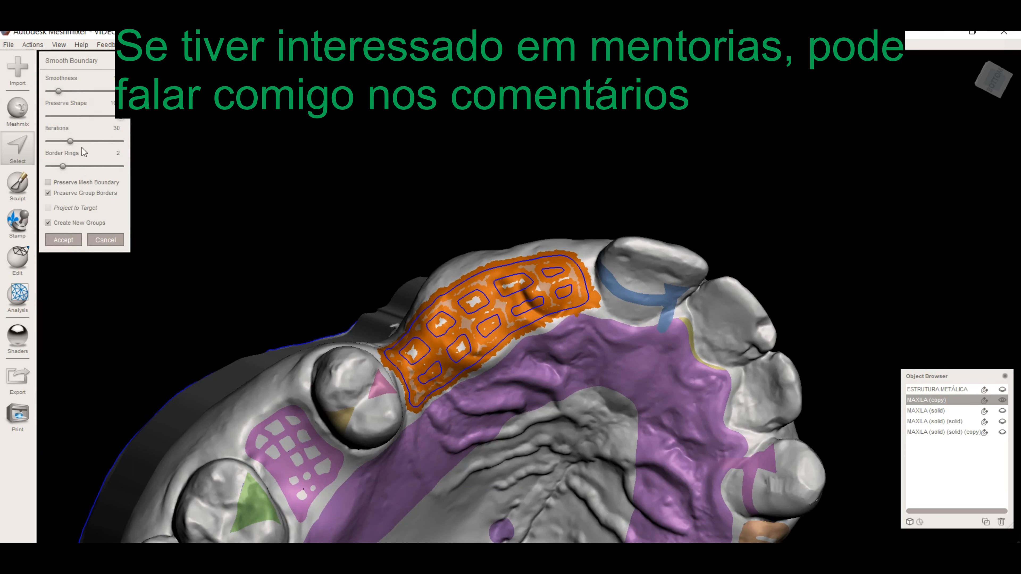
click(63, 240)
right_drag(523, 333, 647, 365)
key(c)
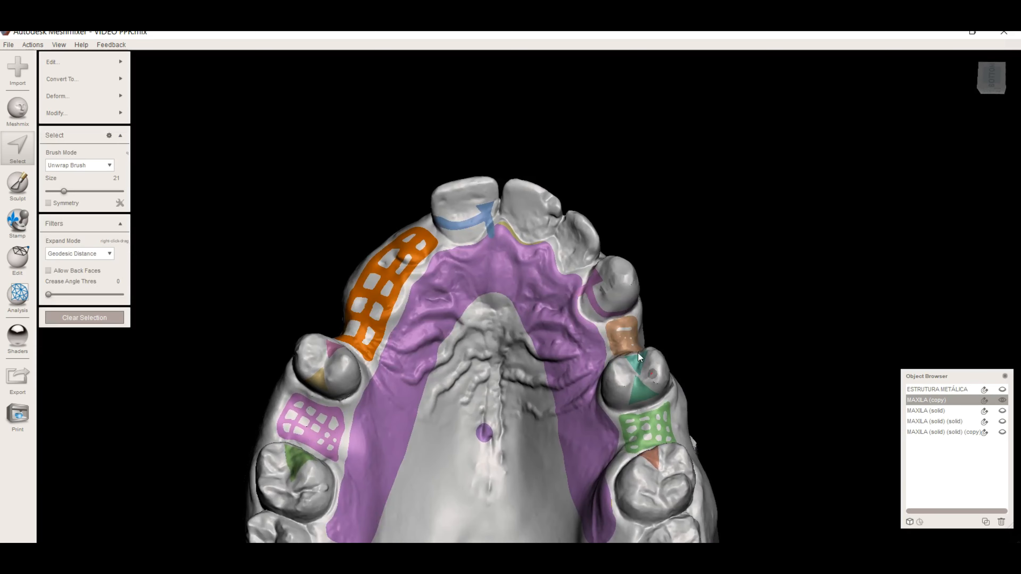
key(Escape)
Step: Turn off the orthographic view for a close-up of the premolar and clear the stray selected spot
click(316, 451)
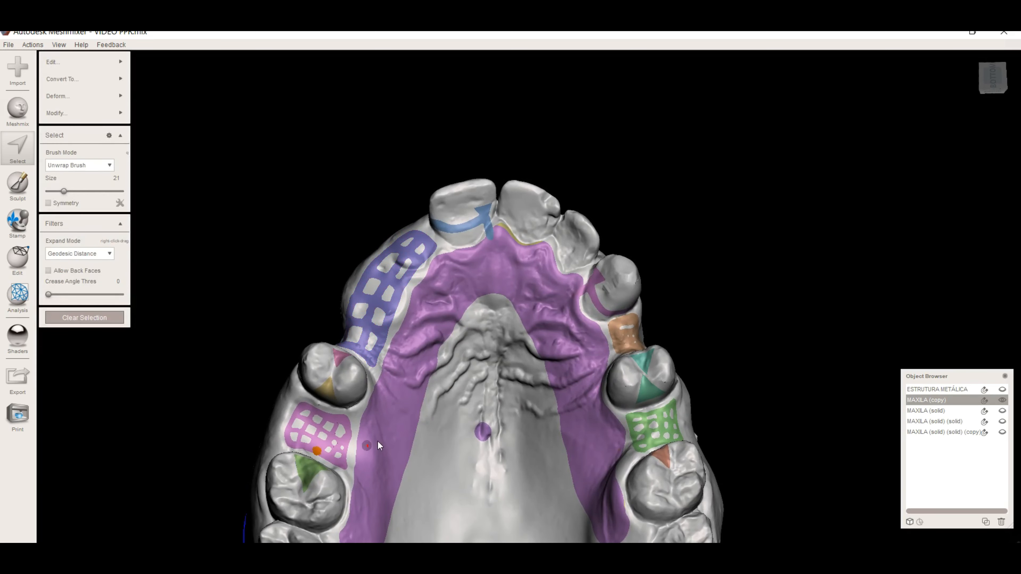
scroll(378, 365, up, 10)
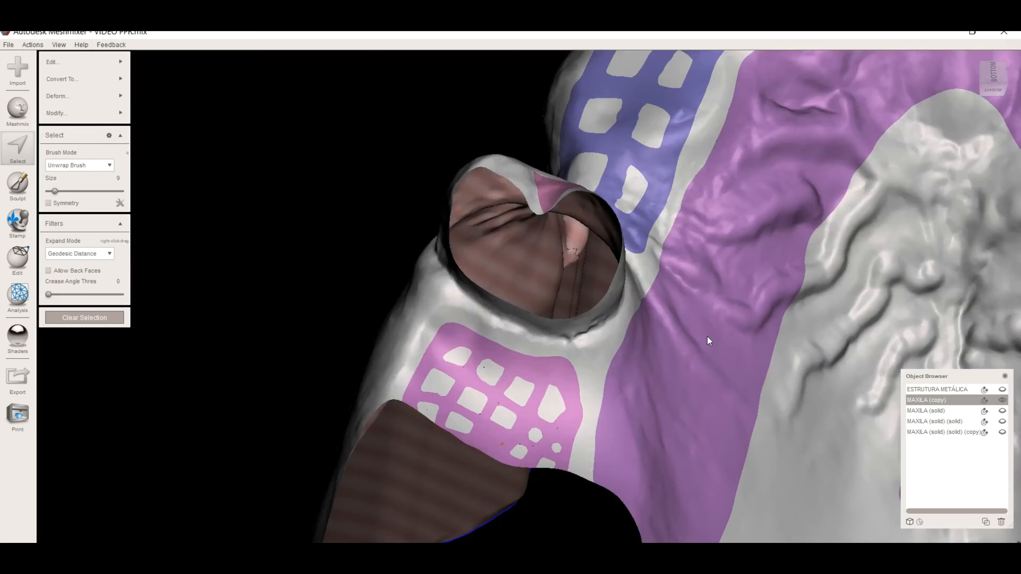
click(60, 46)
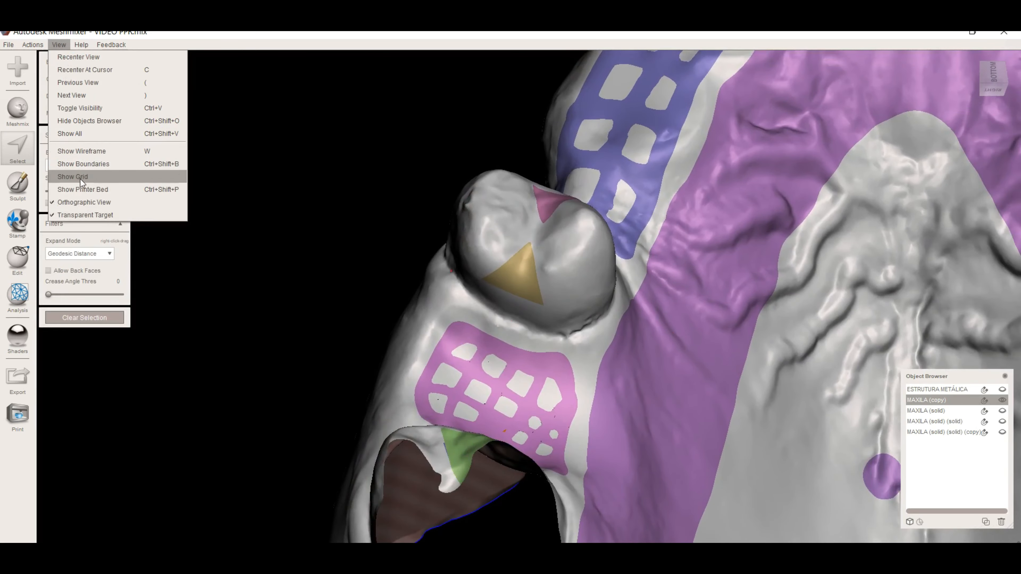
click(80, 201)
alt+right_drag(584, 231, 389, 299)
key(Escape)
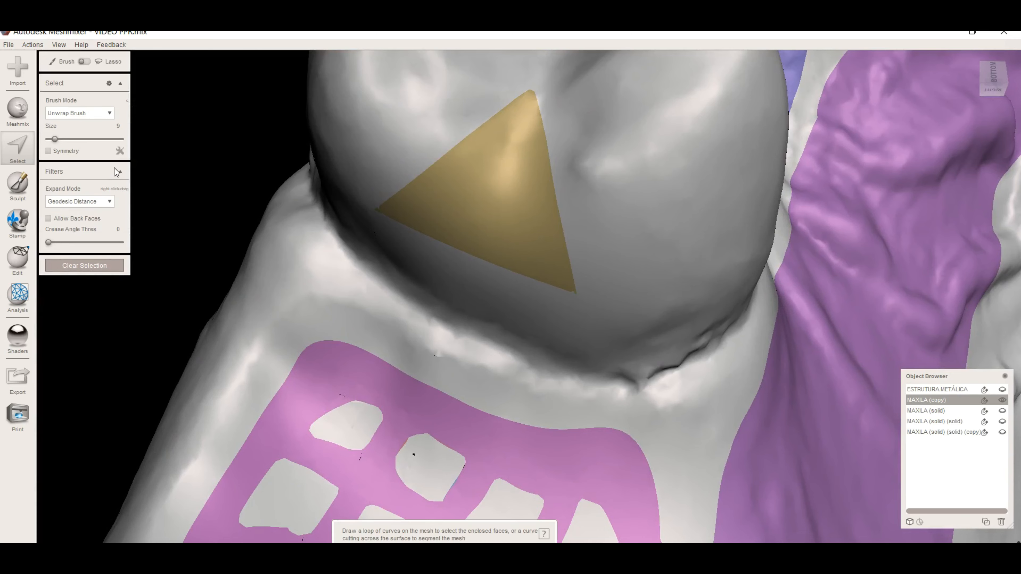
Step: Set the brush size to 20 and paint connector strips from the pink grid saddle to the neighbouring premolar rest and molar rest
click(116, 127)
text(20)
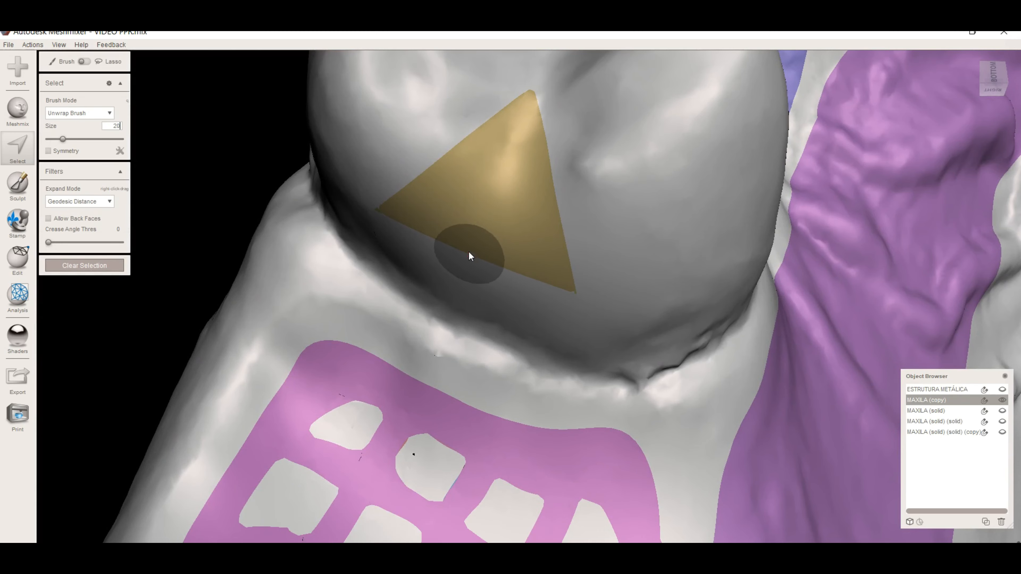
drag(468, 251, 434, 391)
right_drag(521, 397, 221, 385)
mouse_move(429, 173)
right_down()
mouse_move(410, 230)
mouse_move(449, 138)
right_up()
drag(451, 116, 455, 181)
mouse_move(455, 183)
right_down()
mouse_move(452, 214)
mouse_move(456, 188)
right_up()
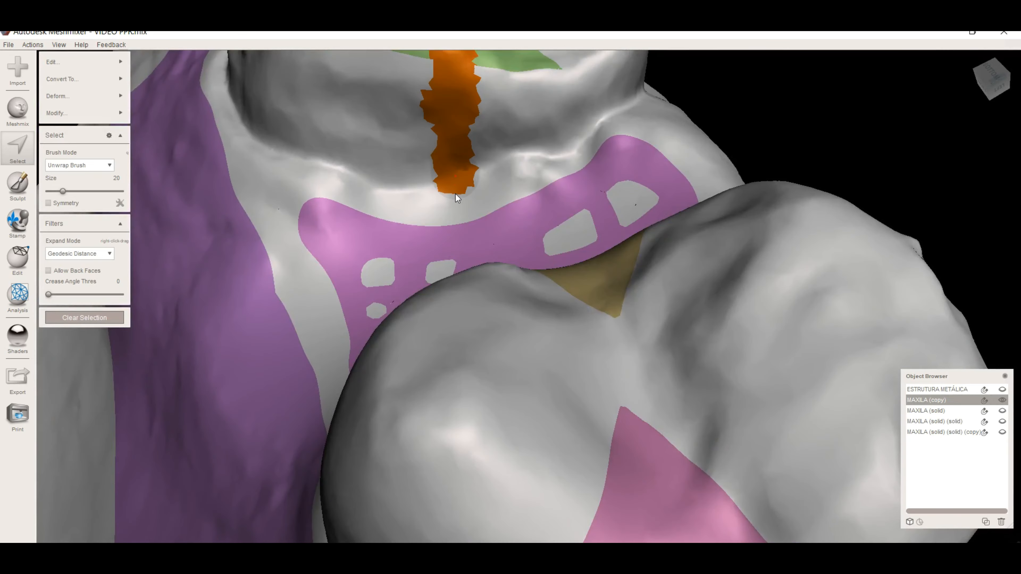
right_drag(456, 228, 544, 266)
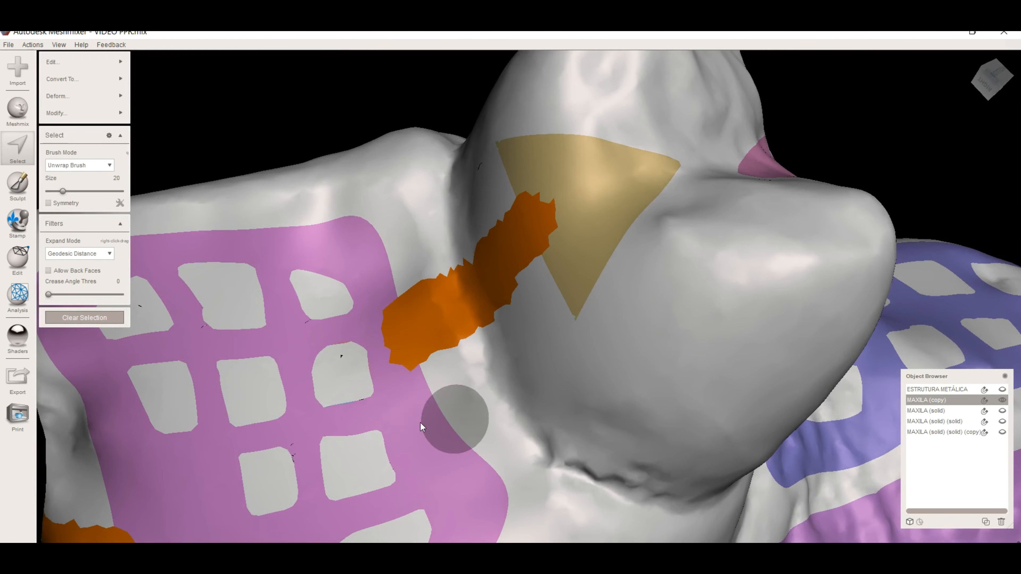
Step: Paint two short struts from the pink grid saddle to the palatal plate, smooth all connector boundaries and clear the selection
scroll(483, 439, down, 5)
right_drag(504, 448, 428, 451)
drag(426, 451, 424, 487)
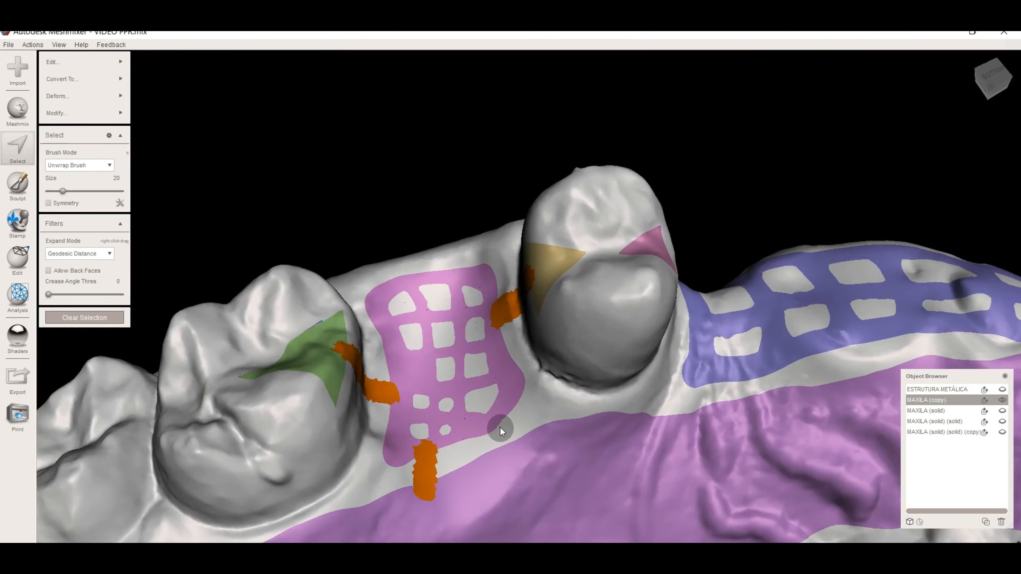
drag(500, 428, 510, 465)
key(b)
key(Return)
mouse_move(539, 389)
right_down()
mouse_move(703, 410)
mouse_move(811, 235)
mouse_move(664, 275)
mouse_move(634, 252)
right_up()
key(Escape)
Step: Paint a connector from the premolar's front rest to the blue saddle plus a clasp arm around its palatal side, with smoothed boundaries
mouse_move(595, 241)
mouse_down()
mouse_move(676, 231)
mouse_move(615, 241)
mouse_up()
mouse_move(664, 324)
right_down()
mouse_move(624, 234)
mouse_move(646, 268)
mouse_move(639, 242)
right_up()
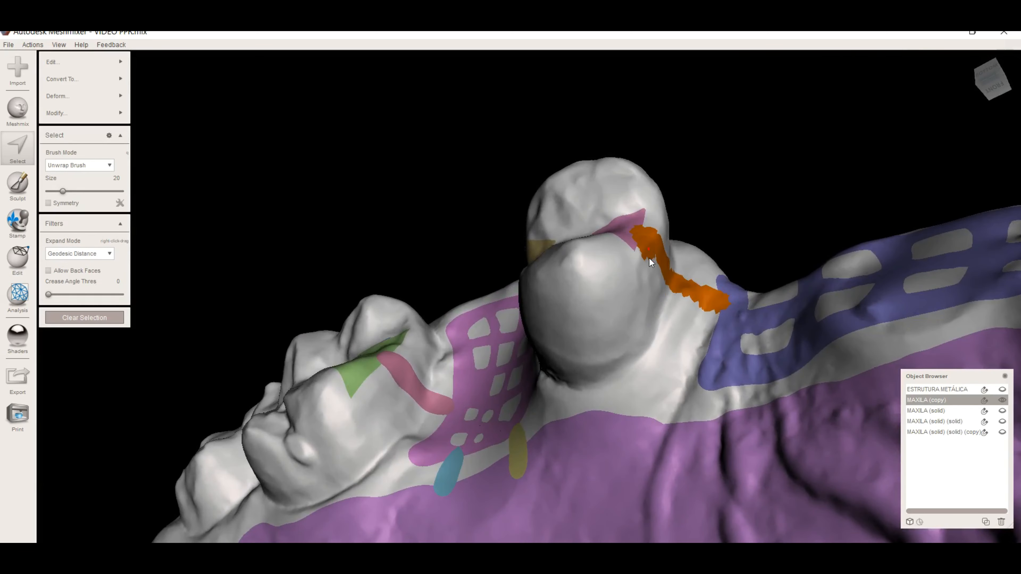
right_drag(579, 364, 621, 348)
drag(553, 338, 526, 296)
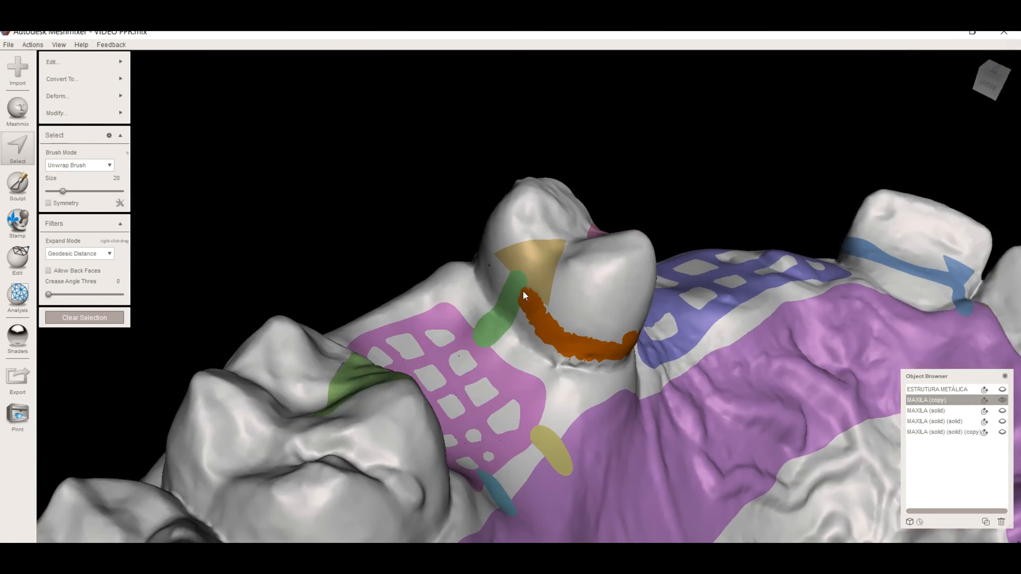
mouse_move(526, 296)
right_down()
mouse_move(501, 311)
mouse_move(604, 339)
mouse_move(571, 342)
mouse_move(556, 355)
right_up()
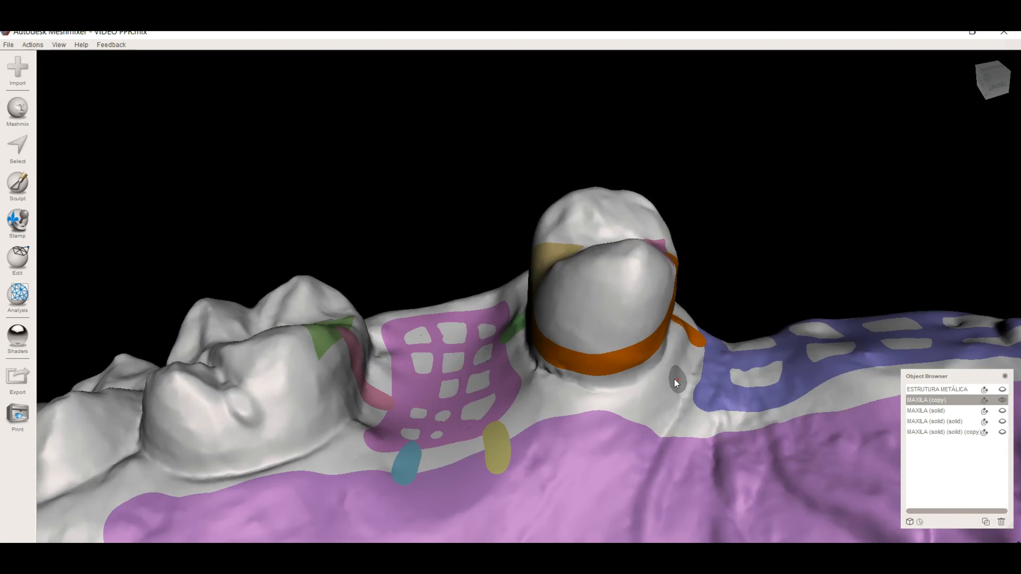
Step: Paint a clasp arm around the same premolar's cheek side up to its rear rest and smooth its boundary
mouse_move(674, 379)
right_down()
mouse_move(711, 462)
mouse_move(671, 393)
right_up()
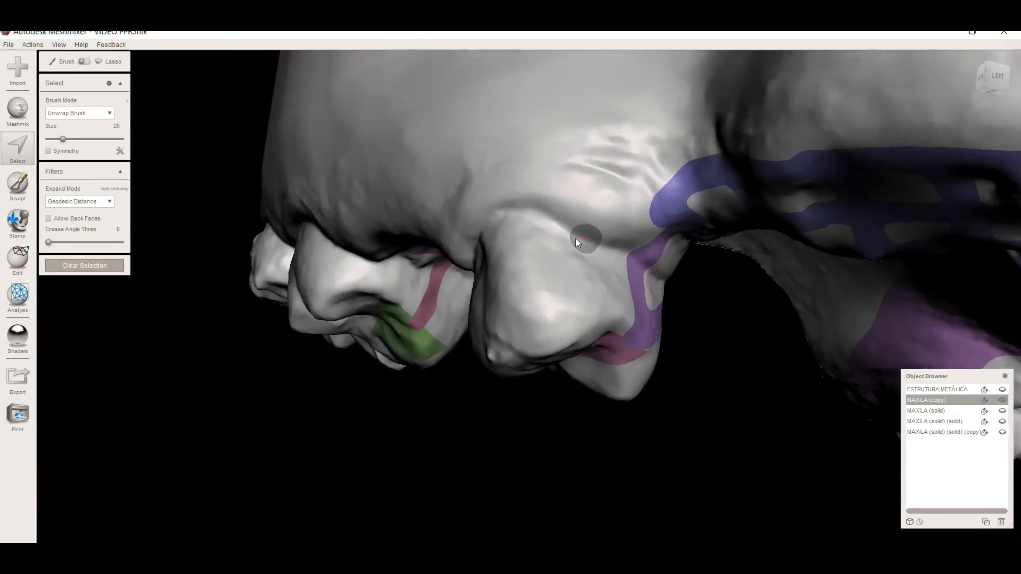
right_drag(576, 239, 624, 254)
drag(613, 233, 539, 183)
mouse_move(539, 183)
right_down()
mouse_move(637, 204)
mouse_move(614, 225)
right_up()
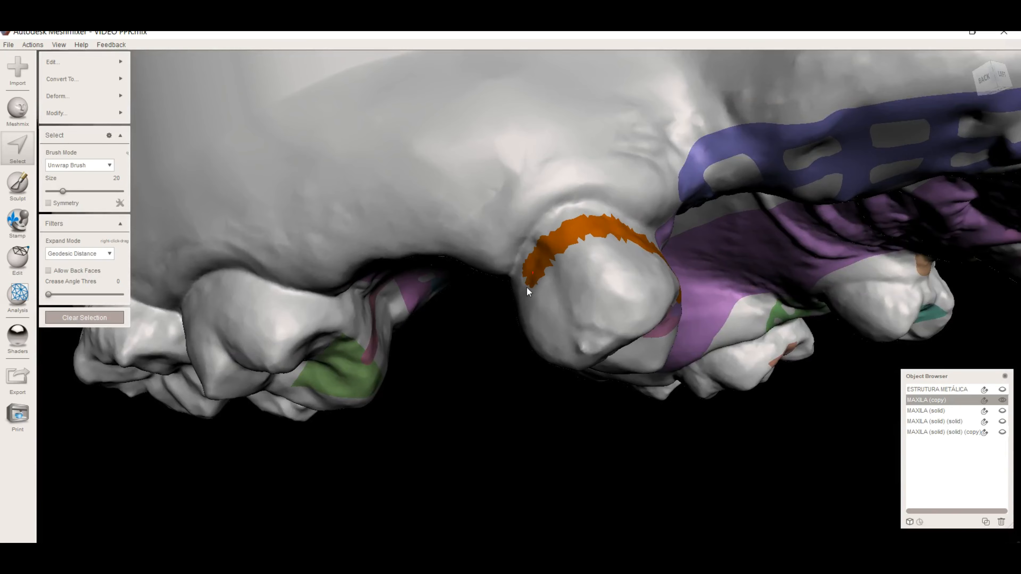
right_drag(527, 287, 593, 183)
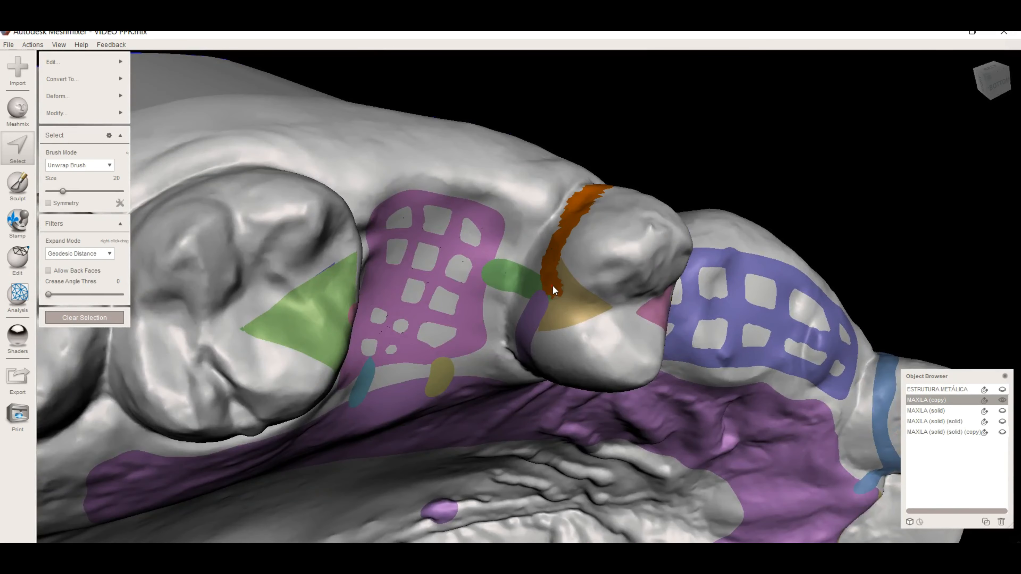
key(b)
key(Return)
Step: Paint short links joining the orange saddle on the opposite side to the canine's band and the premolar rest
right_drag(577, 289, 489, 235)
right_drag(508, 400, 486, 428)
mouse_move(491, 358)
mouse_down()
mouse_move(494, 375)
mouse_move(485, 361)
mouse_up()
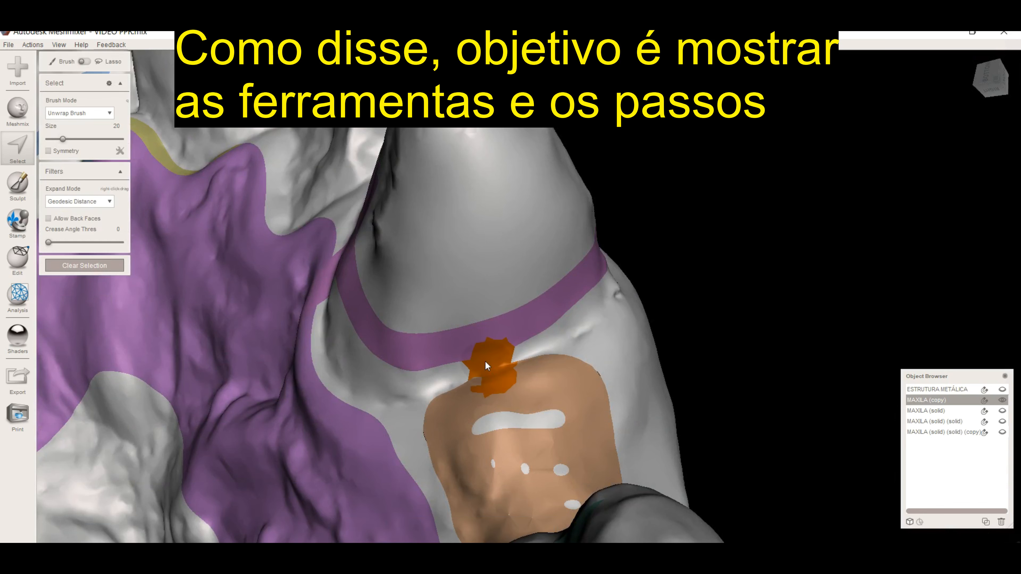
mouse_move(484, 361)
right_down()
mouse_move(605, 379)
mouse_move(725, 275)
right_up()
drag(701, 247, 632, 288)
mouse_move(632, 288)
right_down()
mouse_move(791, 392)
mouse_move(656, 407)
mouse_move(555, 329)
mouse_move(506, 274)
right_up()
Step: Paint a clasp arm around the premolar's palatal side to the green saddle, smooth the selection's boundary and make face groups
drag(525, 342, 577, 383)
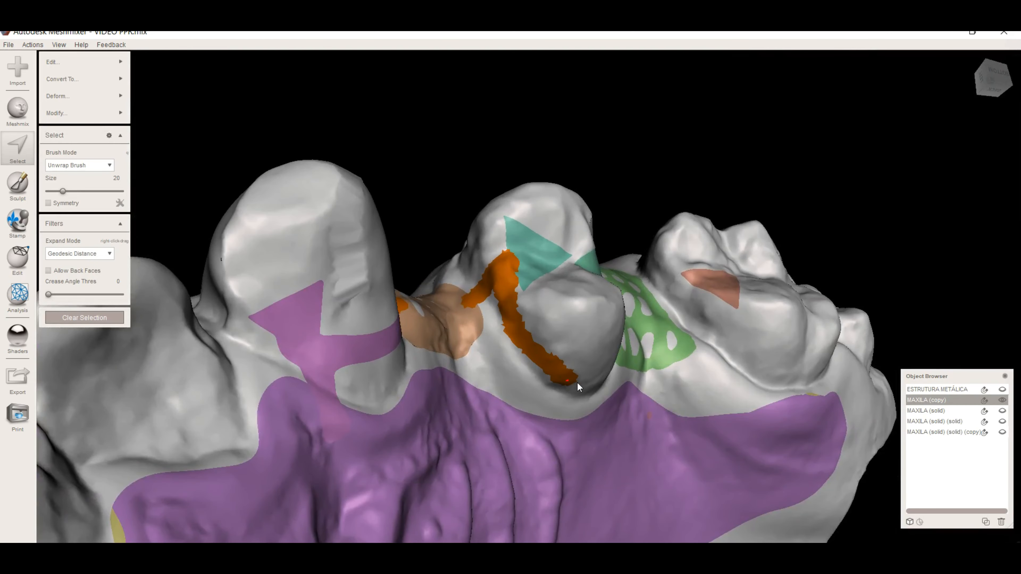
mouse_move(577, 382)
right_down()
mouse_move(620, 392)
mouse_move(680, 383)
right_up()
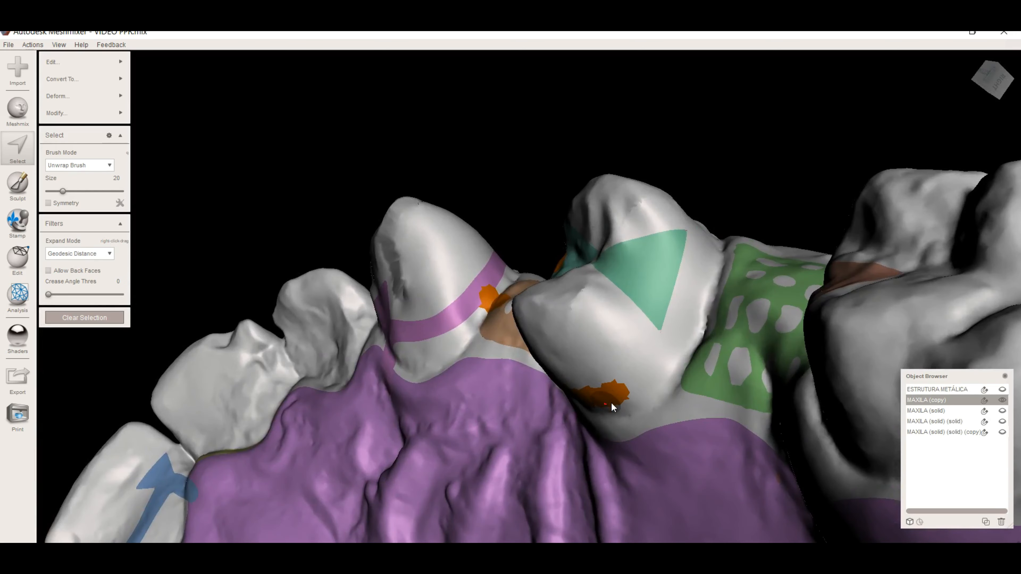
drag(642, 400, 648, 346)
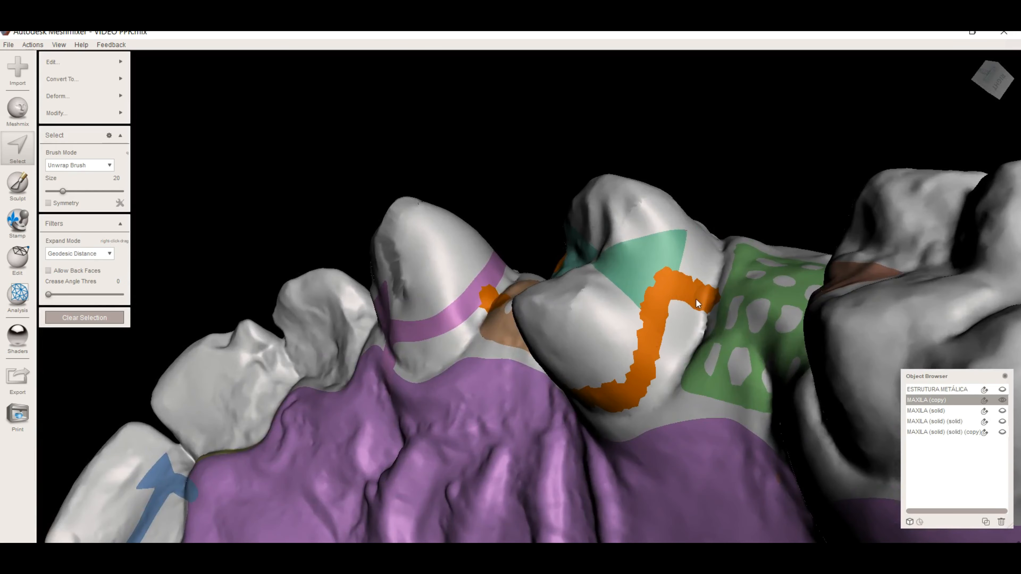
click(720, 309)
key(b)
key(Return)
right_drag(688, 345, 762, 376)
right_drag(570, 303, 608, 316)
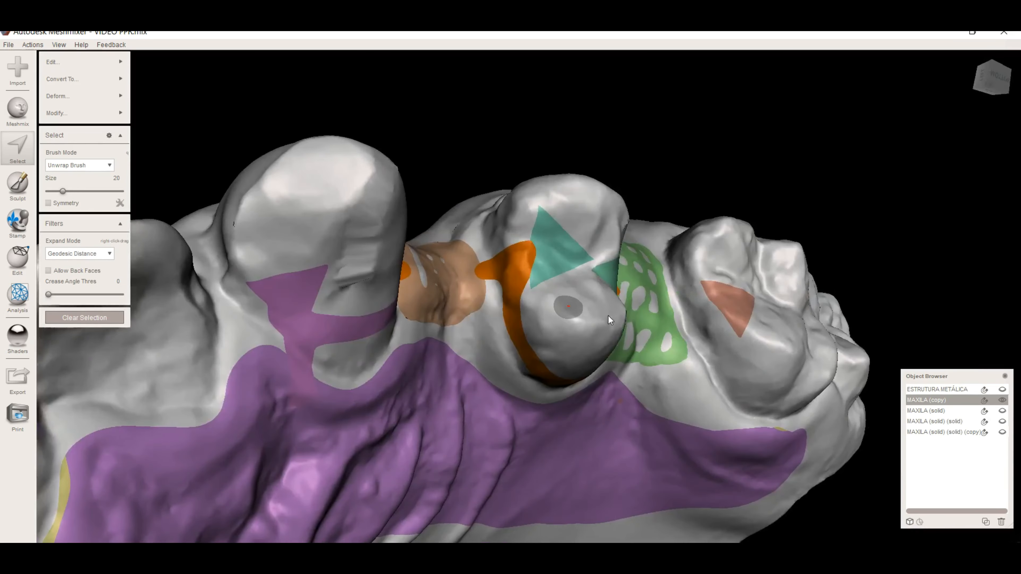
key(ctrl+g)
Step: Paint a spot joining the orange saddle to the premolar clasp, smooth its boundary and make it a face group
click(480, 272)
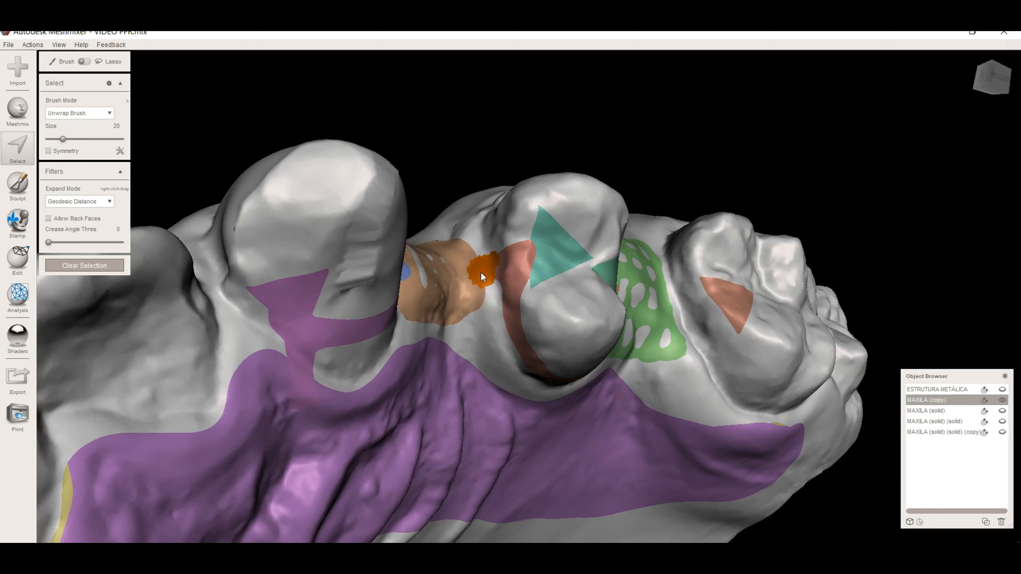
key(b)
key(Return)
mouse_move(722, 331)
right_down()
mouse_move(779, 328)
mouse_move(573, 329)
right_up()
key(ctrl+g)
Step: Paint a connector from the green saddle to the molar rest plus a clasp arm around the molar's cheek side, and smooth both
click(523, 322)
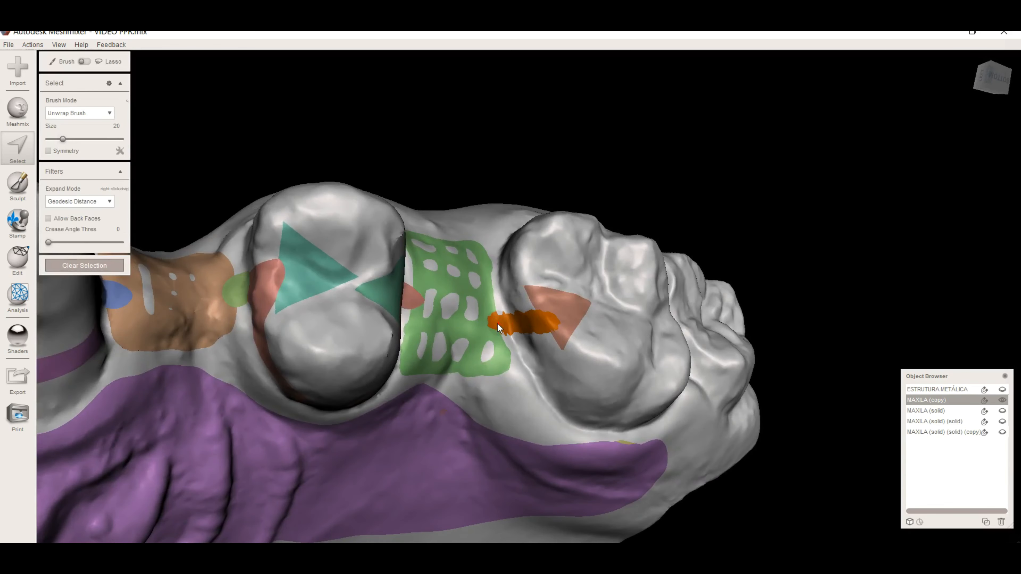
right_drag(499, 328, 545, 324)
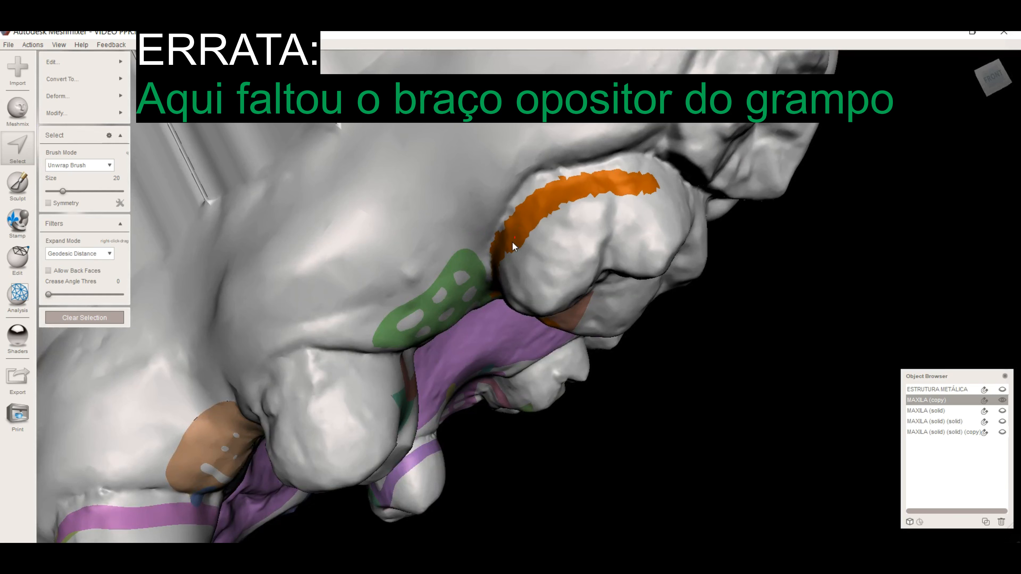
right_drag(512, 241, 546, 277)
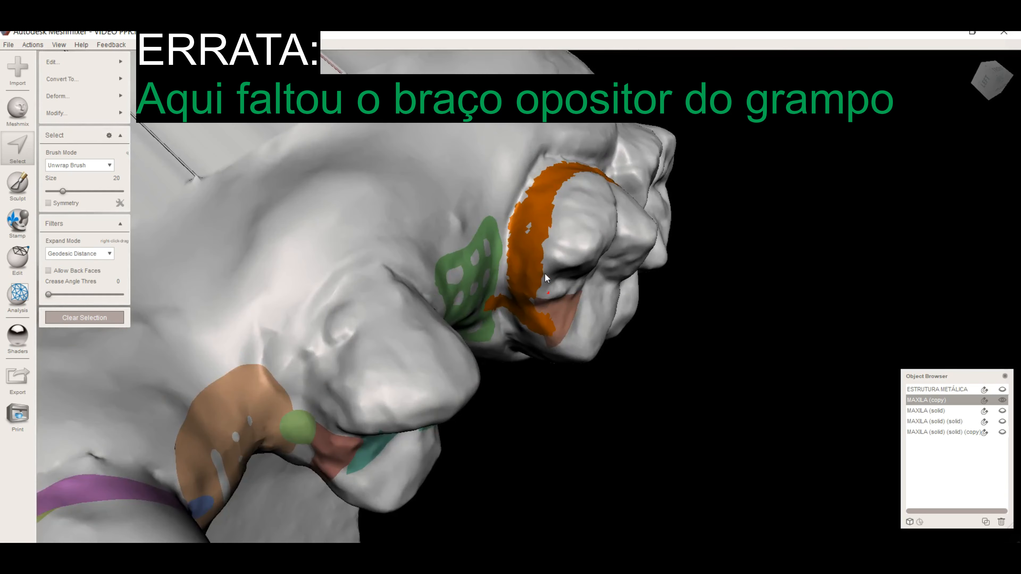
right_drag(523, 241, 524, 285)
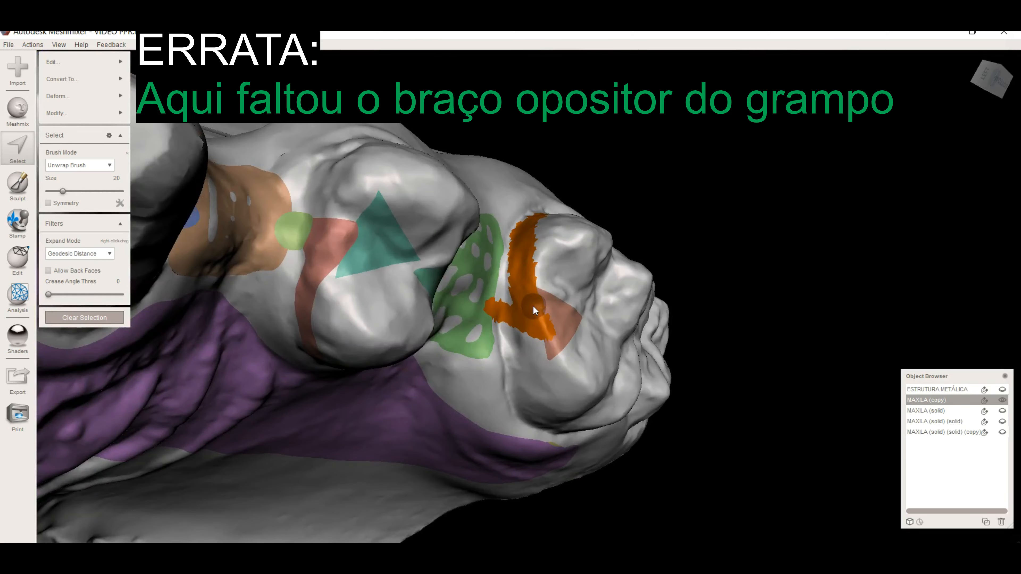
key(b)
key(Return)
Step: Repaint the end of the molar's cheek-side clasp arm, smooth its boundary and clear the selection
right_drag(615, 325, 584, 267)
mouse_move(627, 252)
mouse_down()
mouse_move(700, 260)
mouse_move(708, 250)
mouse_move(693, 251)
mouse_up()
key(b)
key(Return)
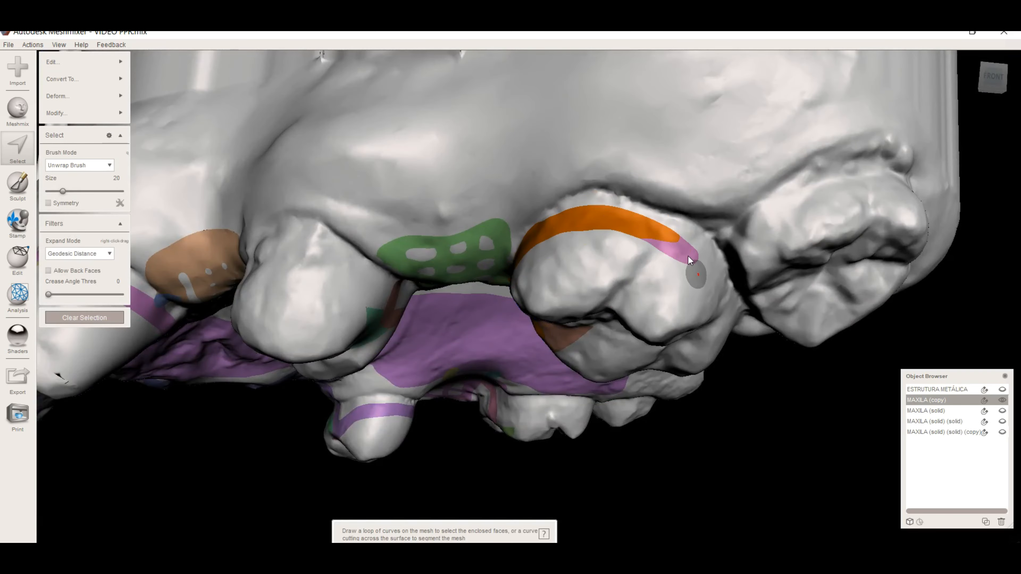
key(Escape)
click(688, 253)
key(Escape)
Step: Paint two short struts each from the green and the orange saddle to the palatal plate and smooth their boundaries
right_drag(616, 366, 594, 432)
key(s)
drag(479, 375, 478, 346)
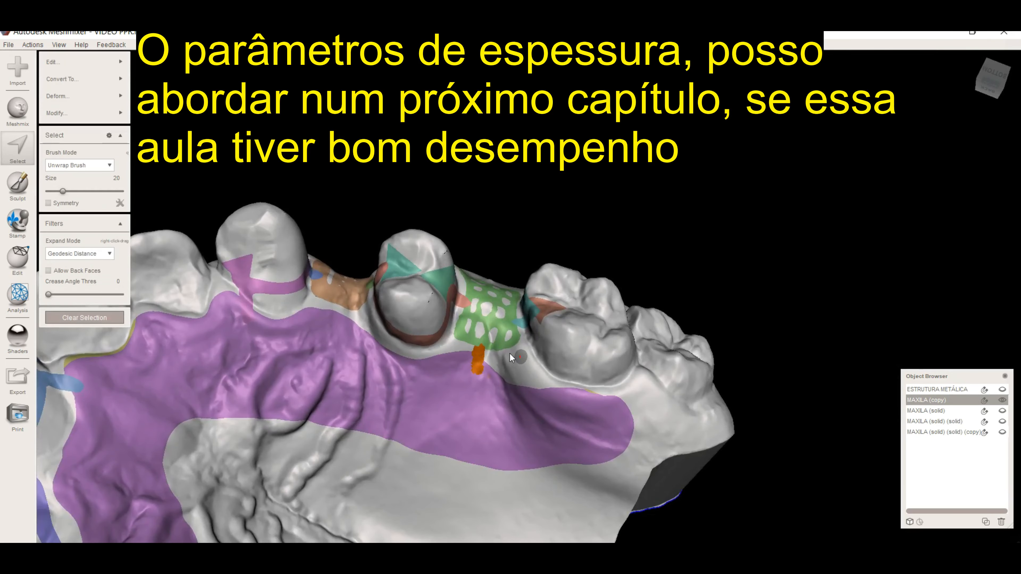
right_drag(456, 360, 312, 314)
drag(322, 334, 323, 320)
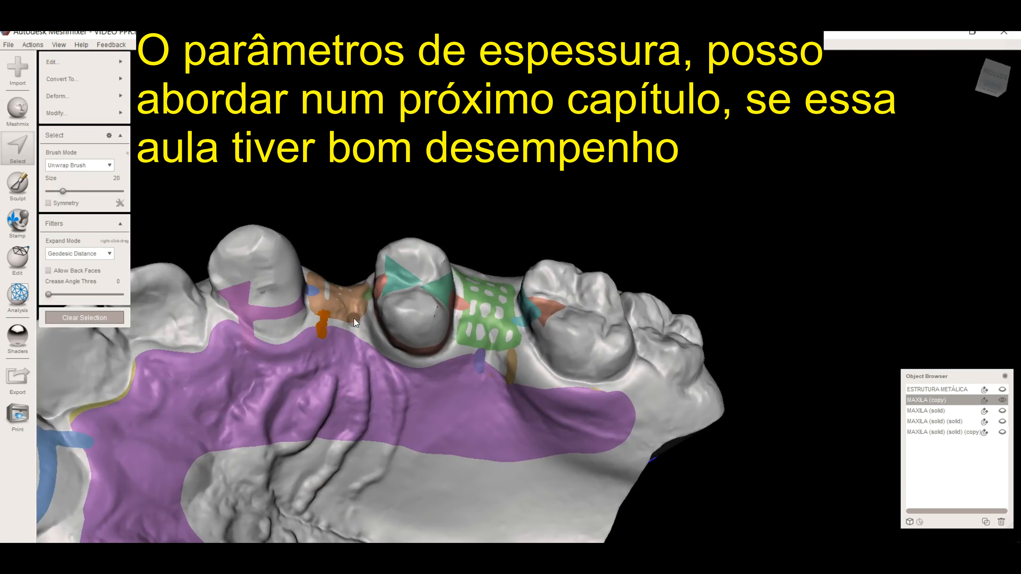
right_drag(326, 341, 293, 350)
mouse_move(356, 252)
right_down()
mouse_move(374, 309)
mouse_move(269, 427)
mouse_move(355, 419)
mouse_move(272, 401)
mouse_move(418, 449)
mouse_move(417, 495)
mouse_move(370, 97)
mouse_move(456, 210)
mouse_move(474, 187)
mouse_move(188, 266)
mouse_move(450, 355)
mouse_move(400, 394)
mouse_move(461, 364)
mouse_move(438, 365)
mouse_move(476, 366)
right_up()
key(Escape)
Step: Clean up the stray purple spot in the middle of the palate and the leftover end of the canine's clasp band
click(458, 329)
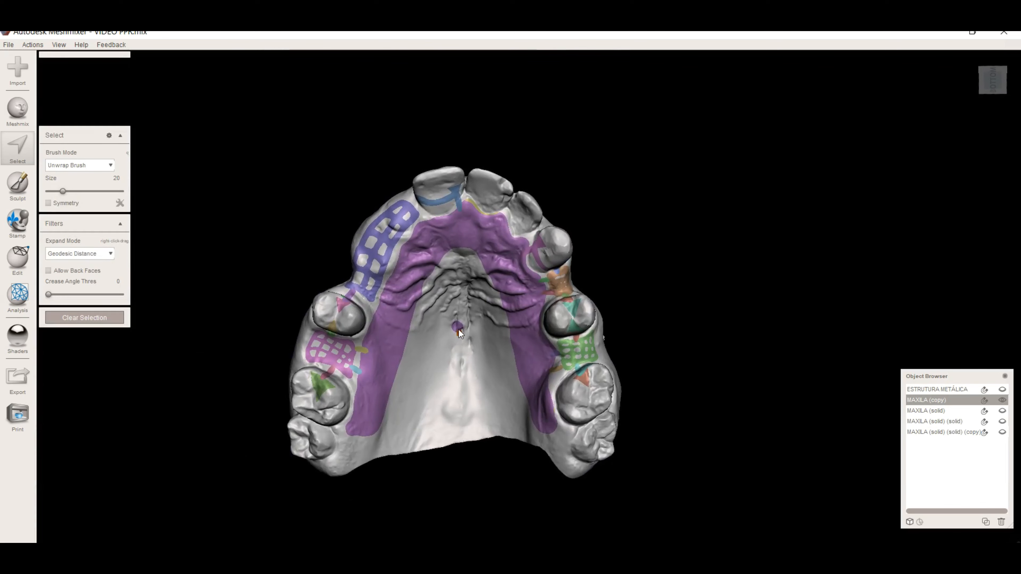
key(Escape)
right_drag(470, 310, 380, 460)
scroll(433, 385, up, 5)
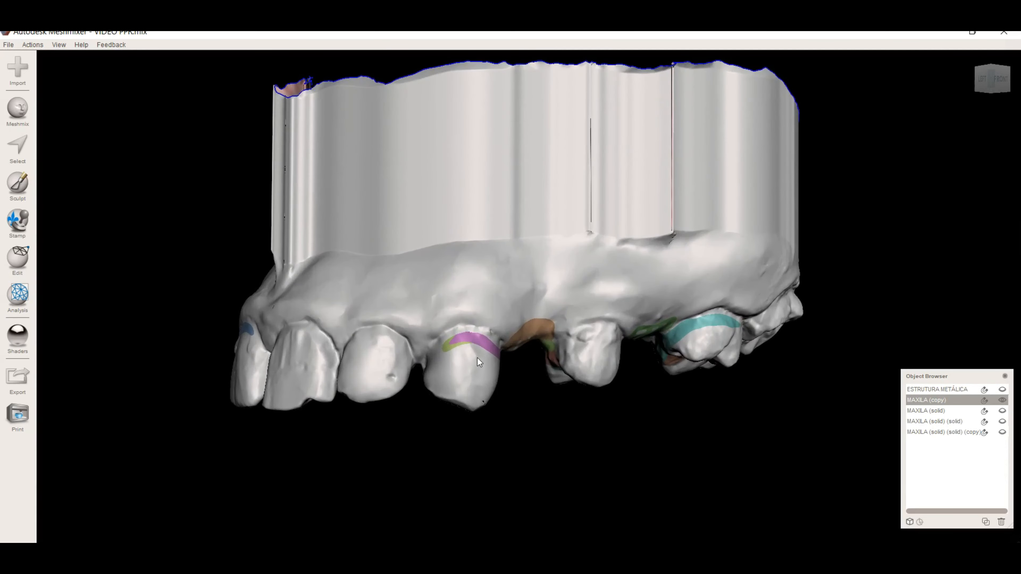
key(s)
click(453, 350)
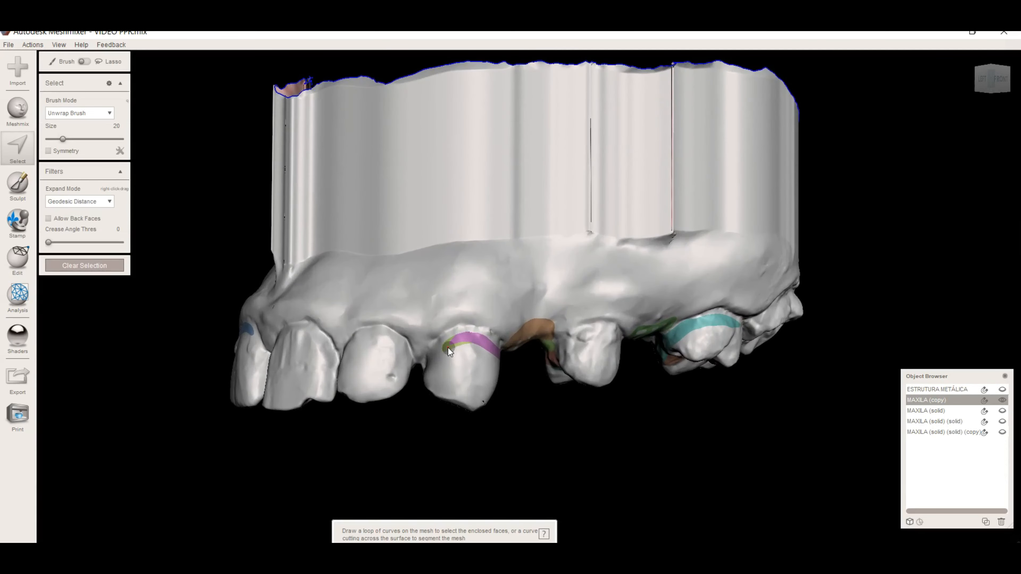
key(Escape)
key(Escape)
Step: Examine the painted framework around the teeth from several sides and the whole arch from the palatal side
right_drag(539, 398, 587, 280)
scroll(743, 313, up, 5)
key(s)
mouse_move(470, 317)
right_down()
mouse_move(559, 279)
mouse_move(703, 333)
right_up()
drag(656, 393, 628, 278)
mouse_move(628, 278)
right_down()
mouse_move(652, 305)
mouse_move(605, 241)
right_up()
mouse_move(536, 206)
right_down()
mouse_move(528, 223)
mouse_move(461, 216)
mouse_move(441, 248)
mouse_move(410, 245)
mouse_move(411, 269)
mouse_move(550, 230)
mouse_move(525, 189)
right_up()
right_drag(555, 280, 691, 427)
scroll(323, 509, down, 10)
mouse_move(323, 509)
right_down()
mouse_move(579, 513)
mouse_move(497, 432)
mouse_move(489, 513)
mouse_move(573, 441)
mouse_move(527, 430)
mouse_move(578, 489)
mouse_move(556, 457)
mouse_move(423, 381)
right_up()
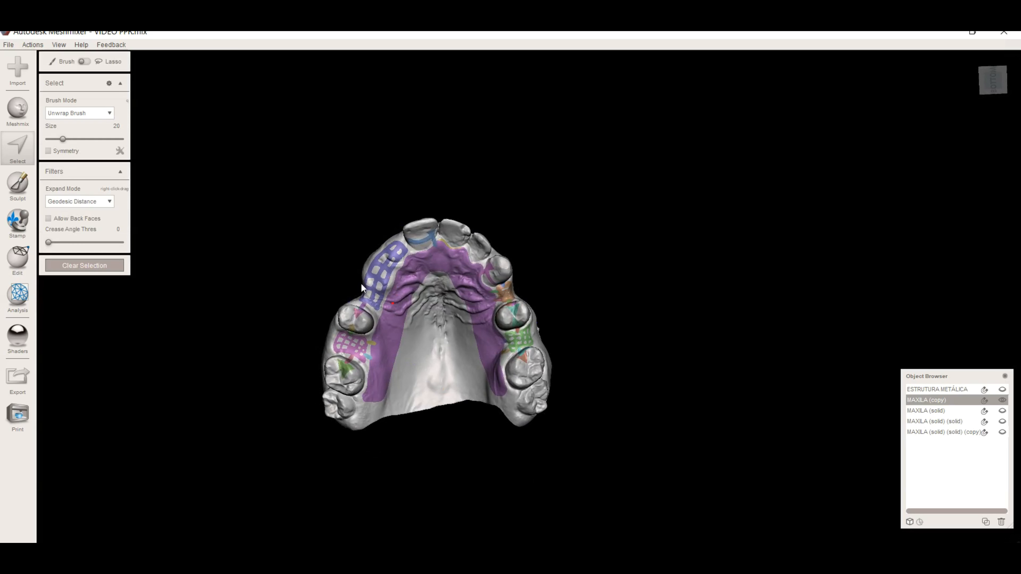
Step: Paint five short struts from the blue front saddle to the palatal plate, smooth their boundaries and clear the selection
scroll(361, 282, up, 5)
drag(287, 297, 302, 303)
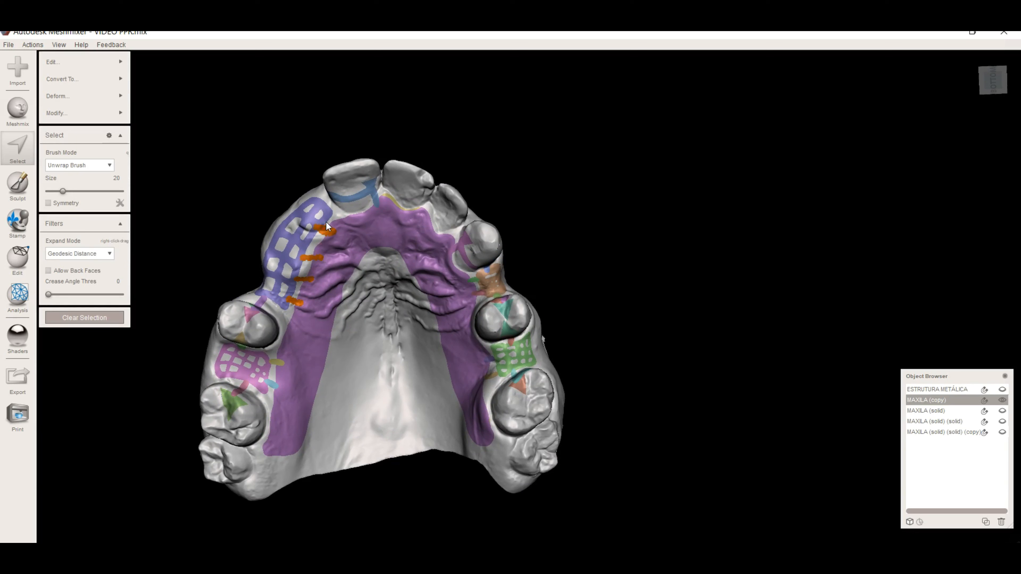
key(b)
key(Return)
key(Escape)
click(323, 228)
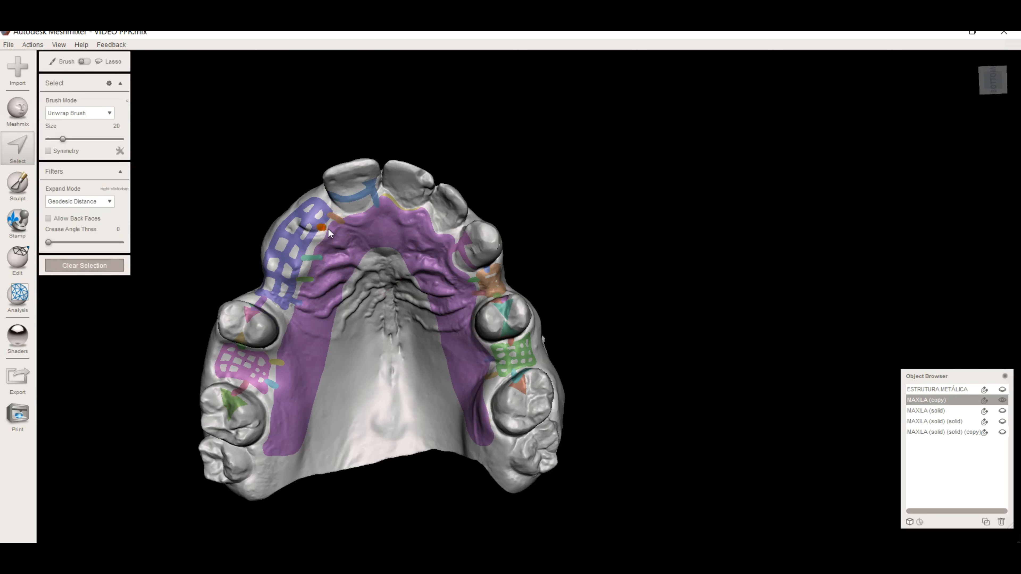
key(b)
key(Return)
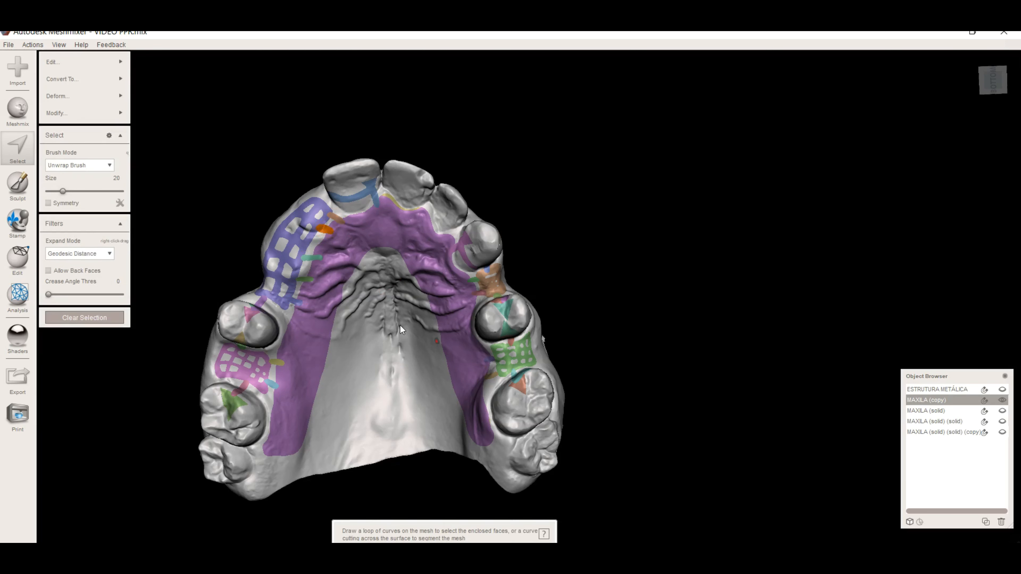
key(Escape)
Step: Mark selection spots on the molar rest, the pink grid saddle, its two struts and the premolar's rear rest
right_drag(402, 317, 357, 287)
scroll(422, 372, up, 5)
click(281, 400)
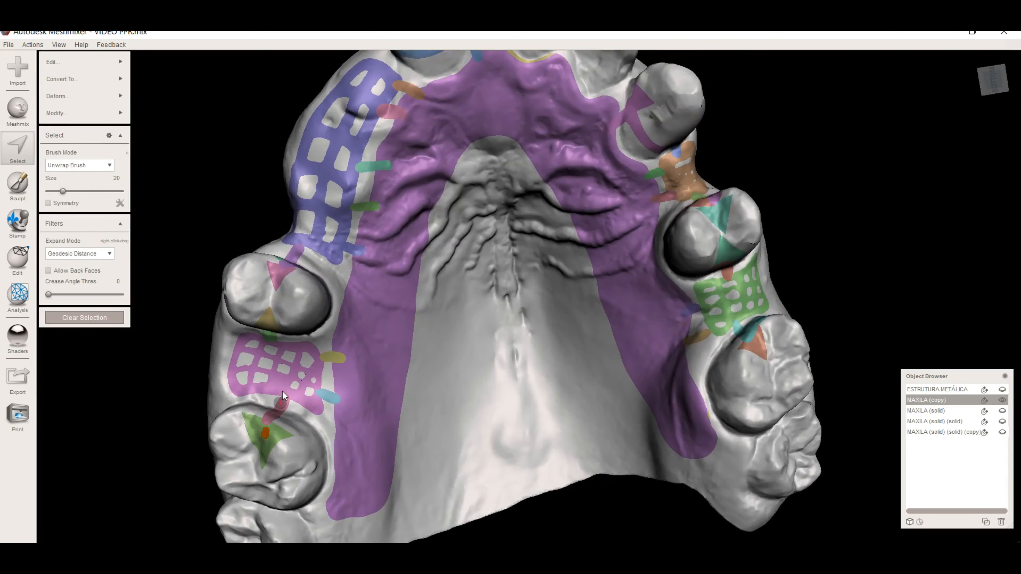
click(339, 399)
click(342, 358)
click(273, 326)
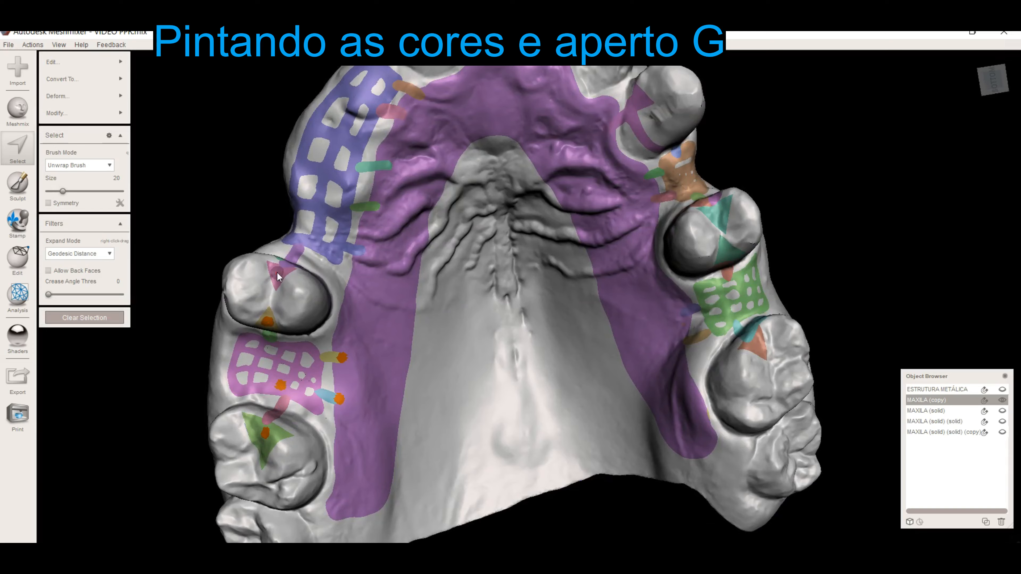
Step: Add selection spots on the premolar's front rest, its connector and the five struts of the blue saddle
right_drag(277, 273, 305, 334)
right_drag(304, 407, 296, 245)
right_drag(273, 212, 348, 172)
click(374, 152)
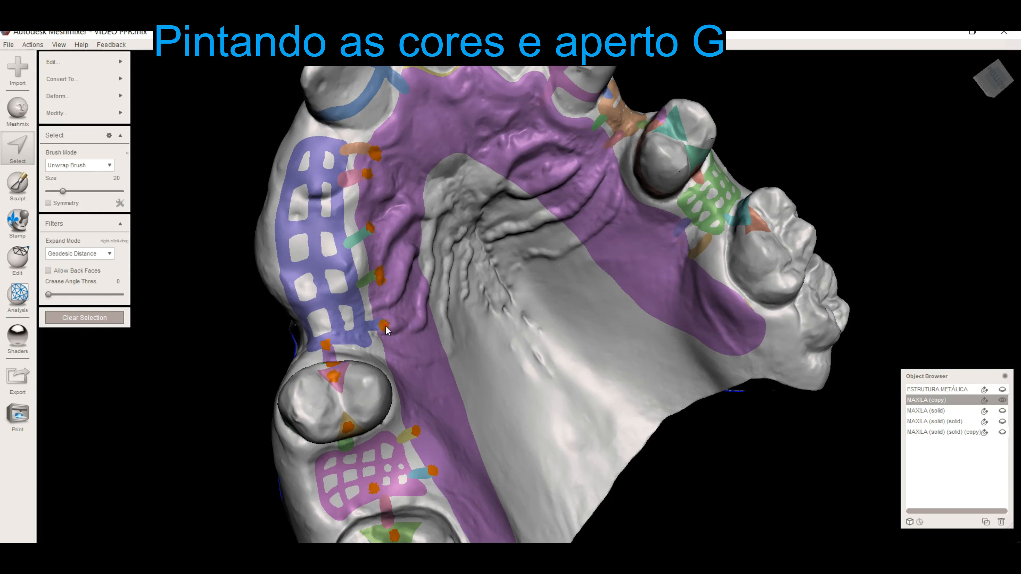
Step: Add selection spots on the blue anterior clasp's connector and the yellow band beside the incisor
key(c)
scroll(585, 312, up, 10)
drag(693, 209, 714, 187)
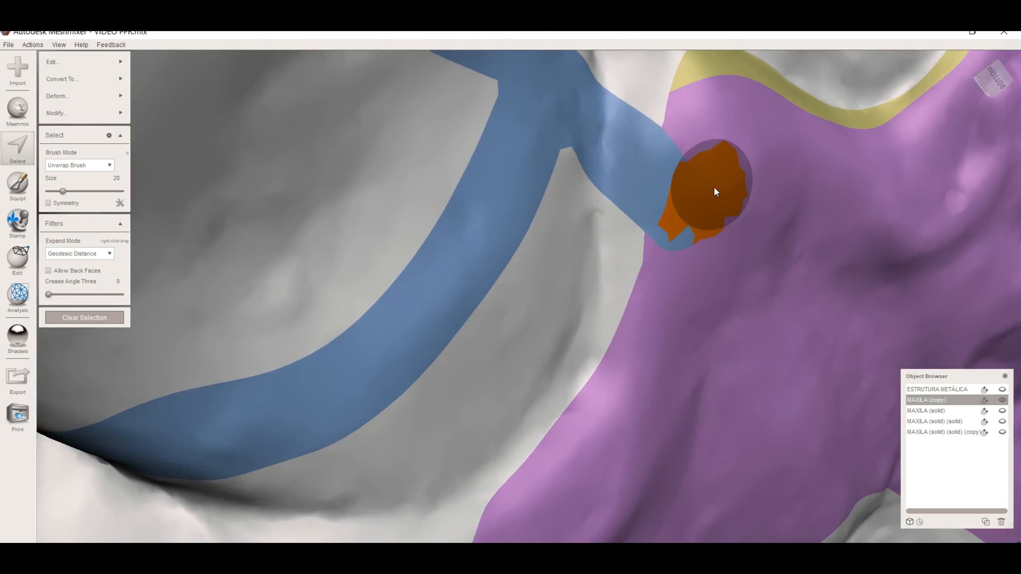
scroll(714, 187, down, 10)
click(594, 246)
right_drag(647, 324, 657, 342)
key(c)
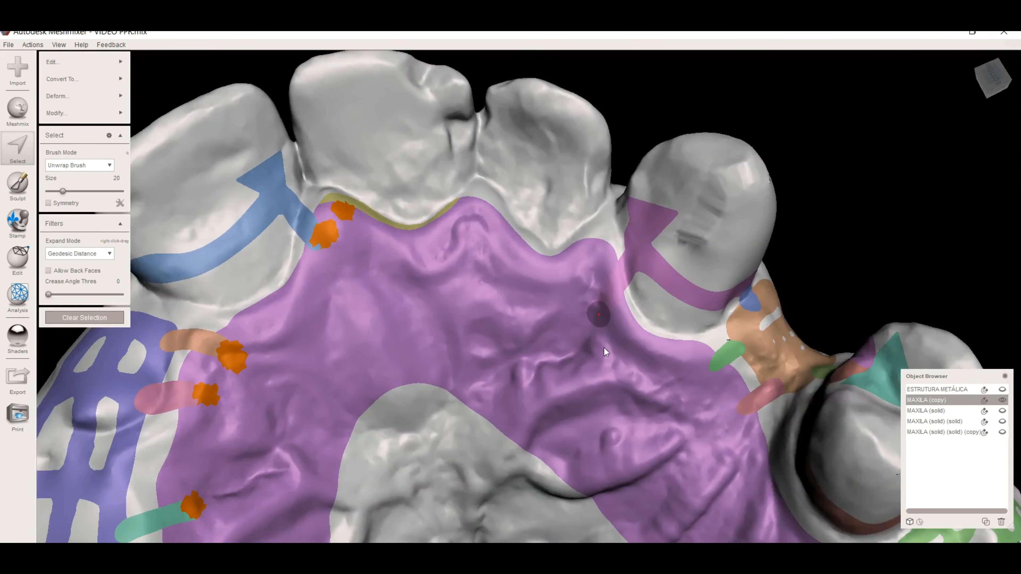
Step: Add selection spots on the orange saddle's two struts, its blue clasp connector and the adjacent premolar's front rest
right_drag(737, 381, 723, 391)
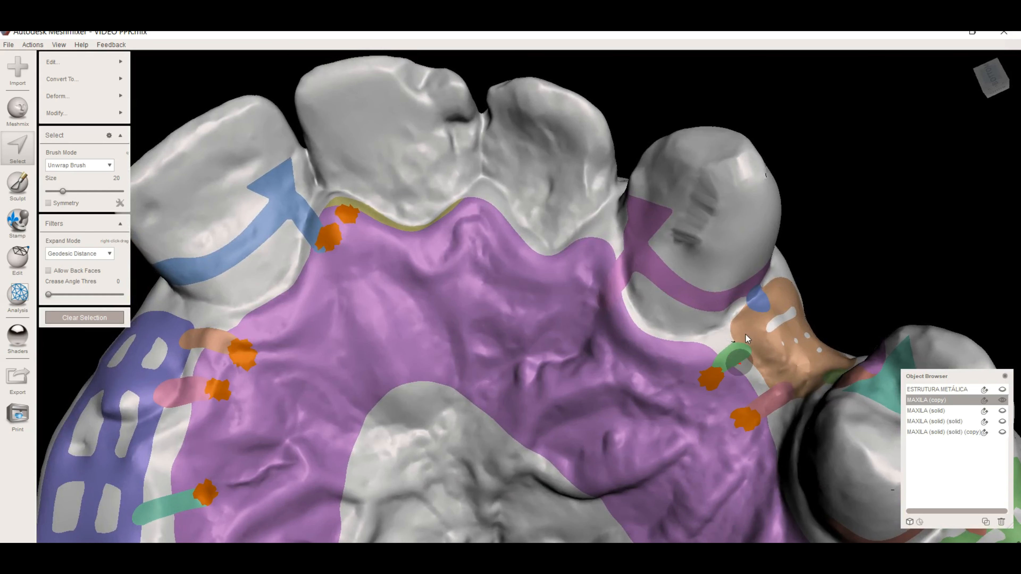
click(761, 310)
right_drag(785, 376, 805, 360)
click(803, 354)
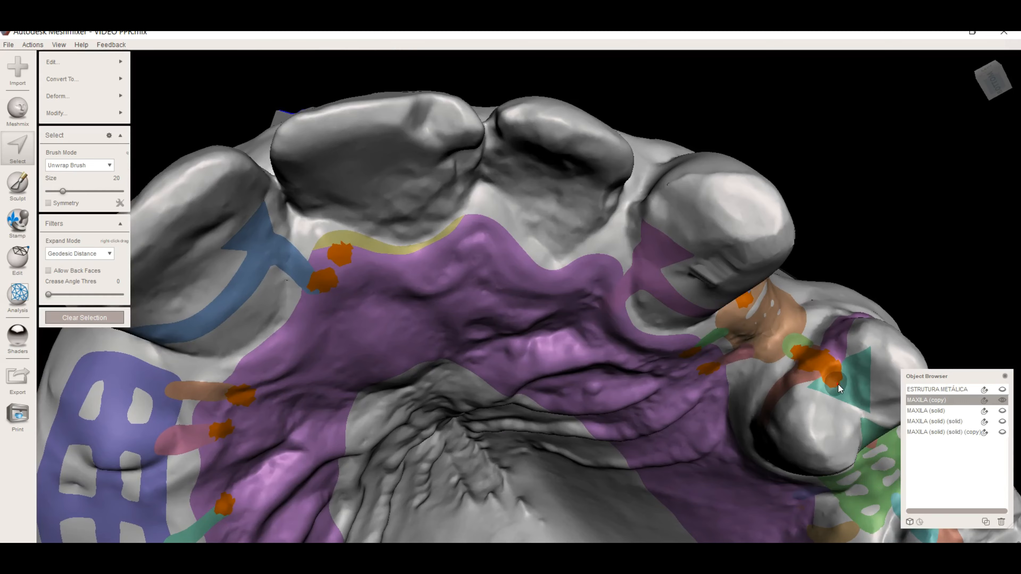
key(c)
Step: Add selection spots on the green saddle's two palatal struts, the premolar clasp and the neighbouring molar rest
right_drag(781, 411, 537, 409)
key(c)
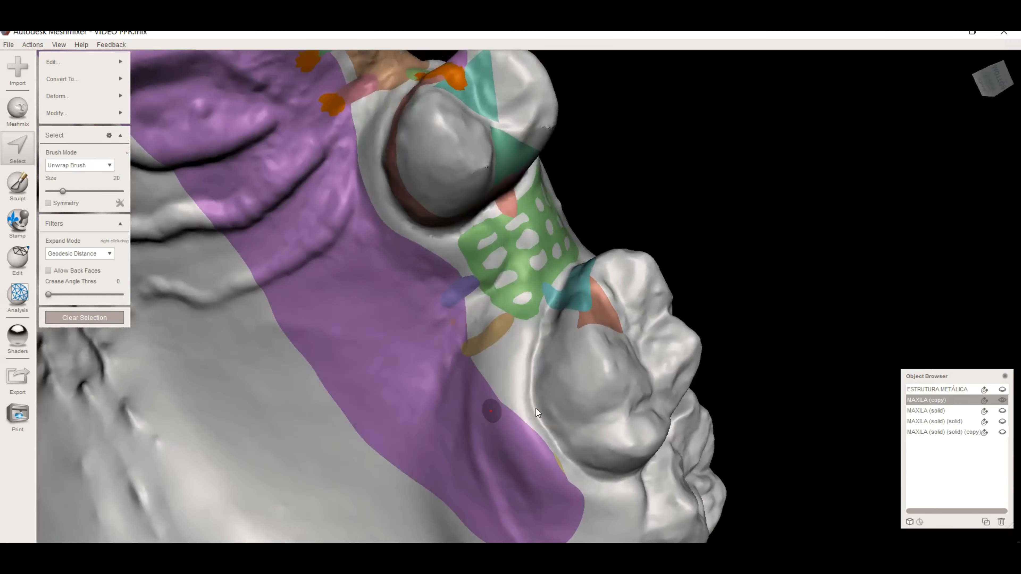
click(441, 300)
click(455, 353)
right_drag(557, 295, 213, 139)
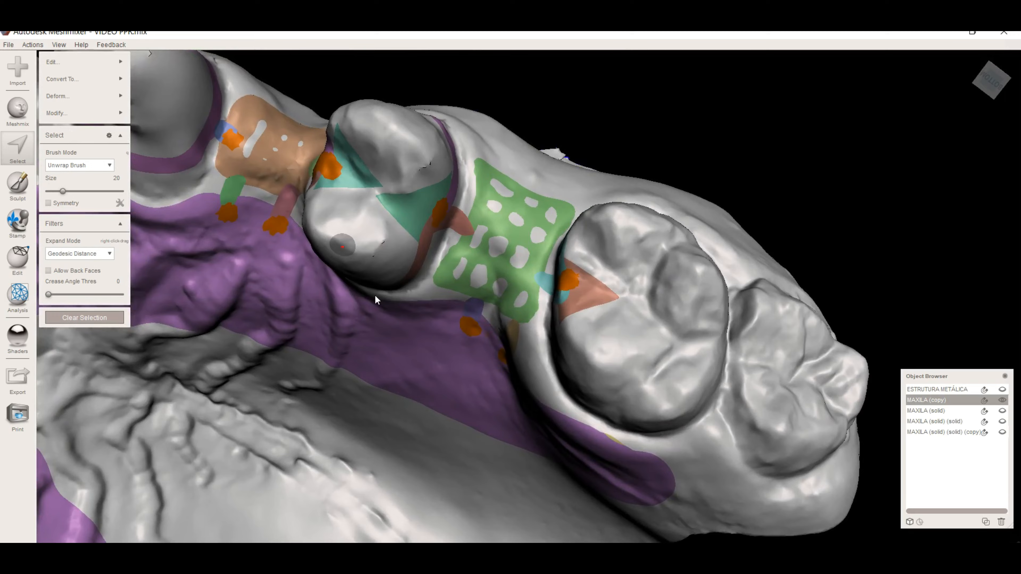
Step: Set the brush size to 16 and mark the remaining small clasp and connector groups around the arch
right_drag(365, 269, 453, 359)
key(bracketleft)
key(bracketleft)
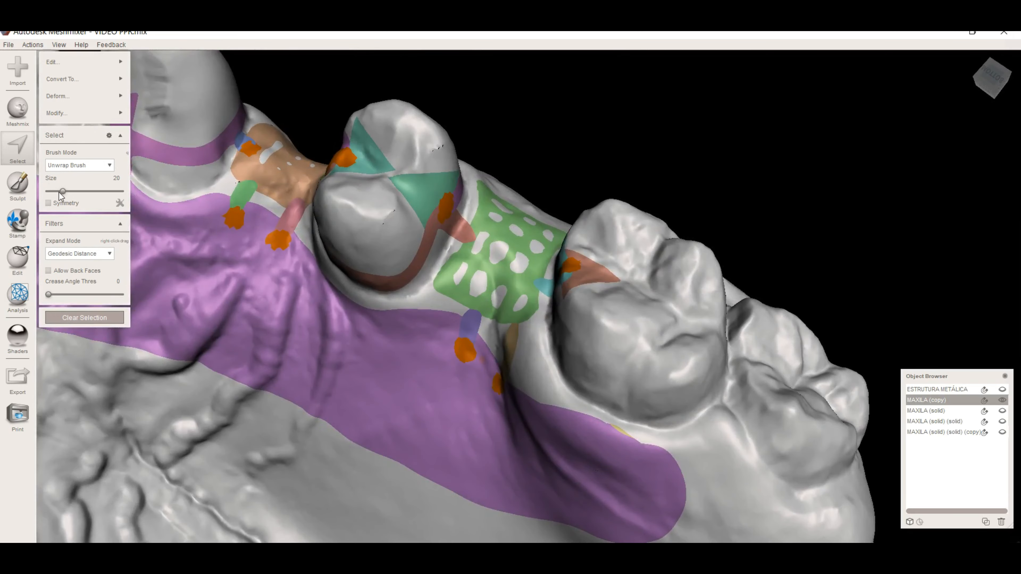
right_drag(477, 311, 549, 232)
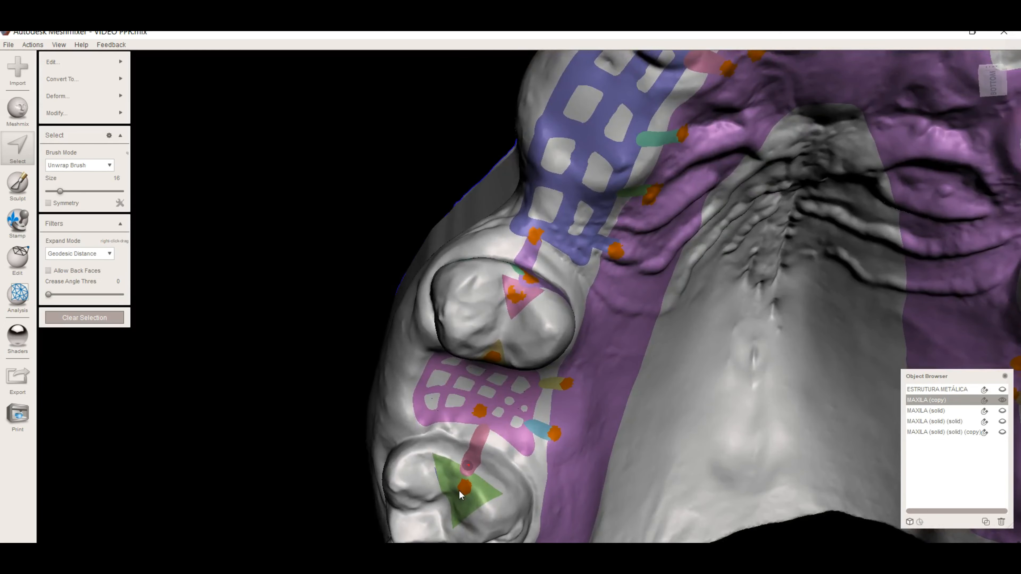
right_drag(592, 399, 586, 260)
scroll(514, 149, down, 3)
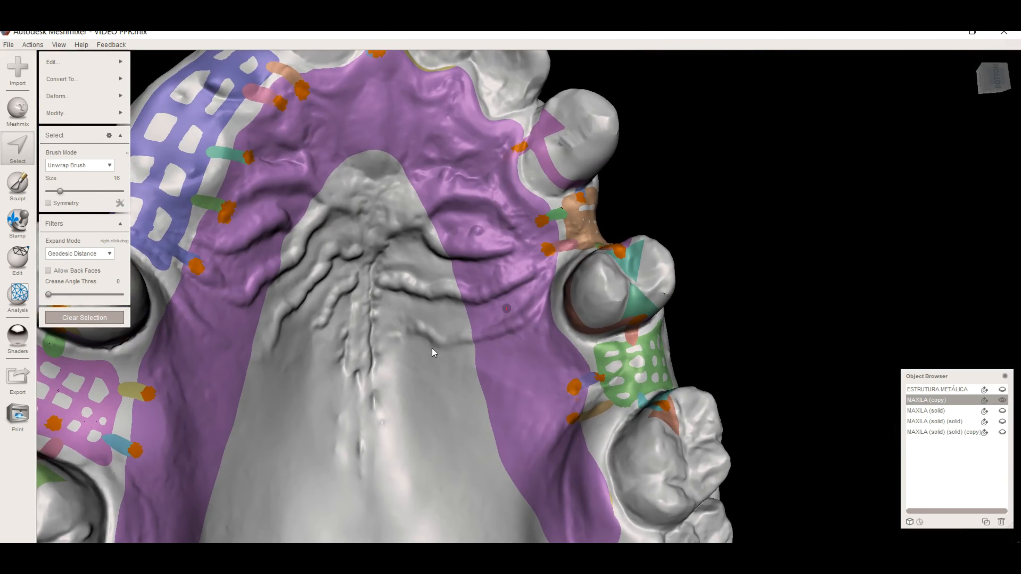
Step: Expand the selection to all the marked face groups and smooth the whole framework's boundary
scroll(253, 389, down, 1)
scroll(253, 389, down, 1)
key(g)
right_drag(303, 452, 553, 322)
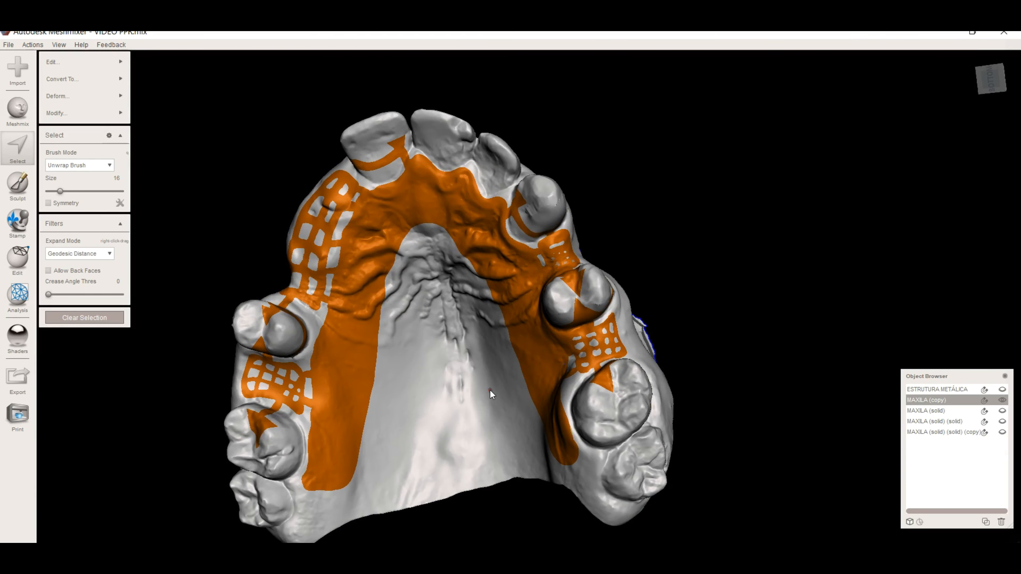
key(b)
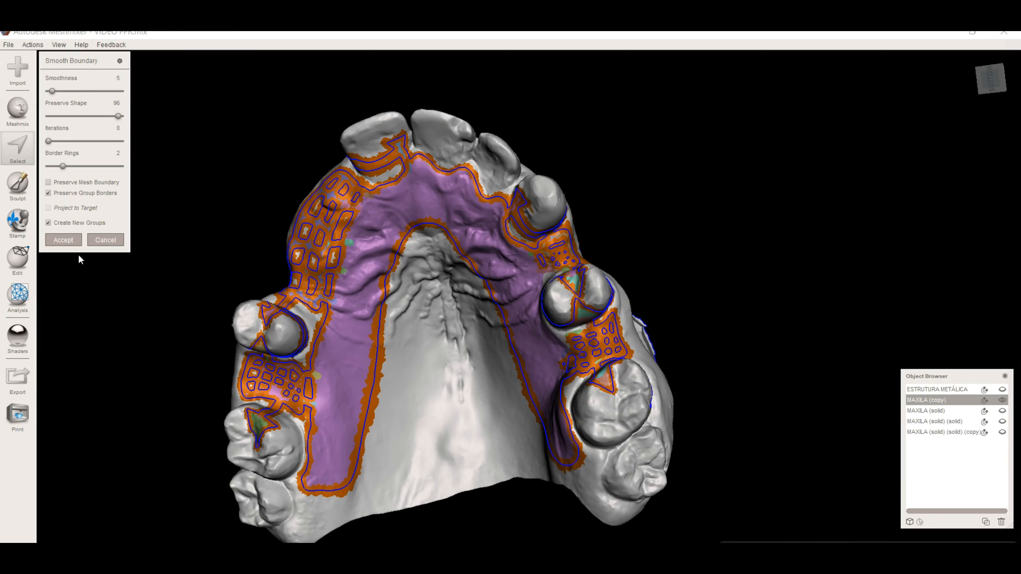
click(63, 240)
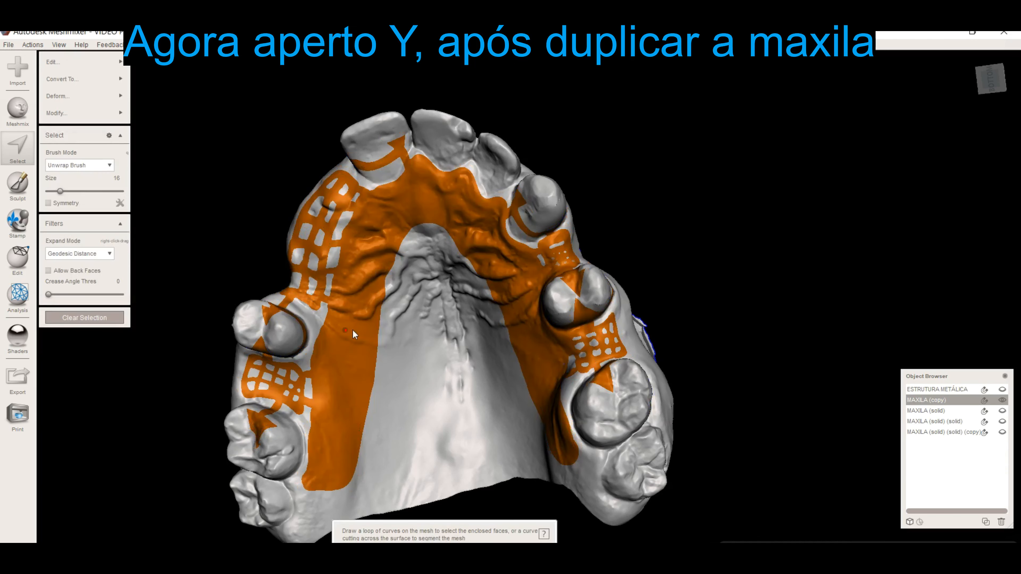
Step: Set the brush size to 30 and retouch the selection at the tip of the molar rest beside the pink saddle
drag(60, 191, 71, 191)
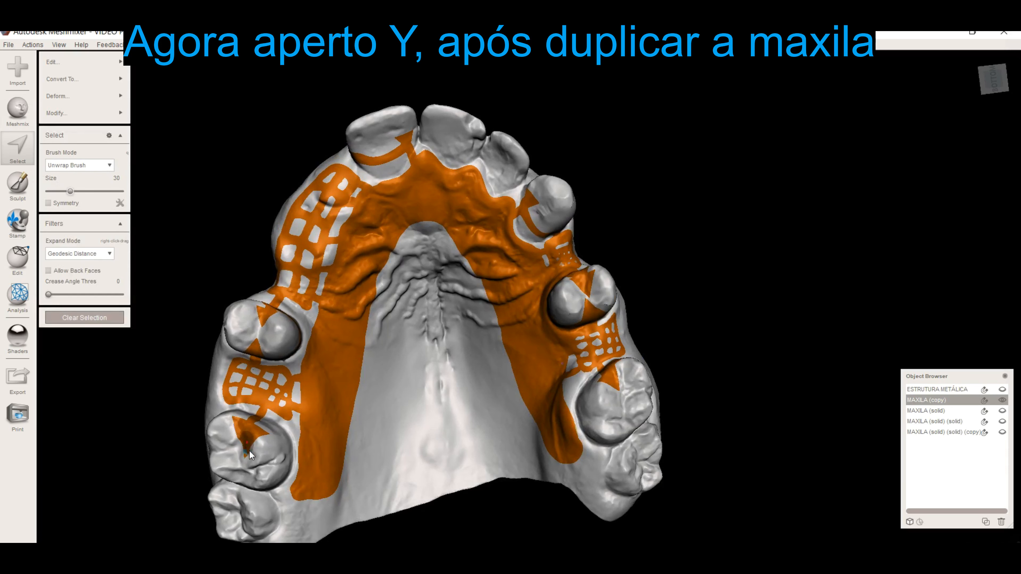
ctrl+drag(248, 440, 243, 455)
mouse_move(374, 397)
right_down()
mouse_move(312, 411)
mouse_move(572, 364)
right_up()
Step: Duplicate the maxilla, separate the selected framework into its own object and hide MAXILA (copy)
key(ctrl+d)
key(y)
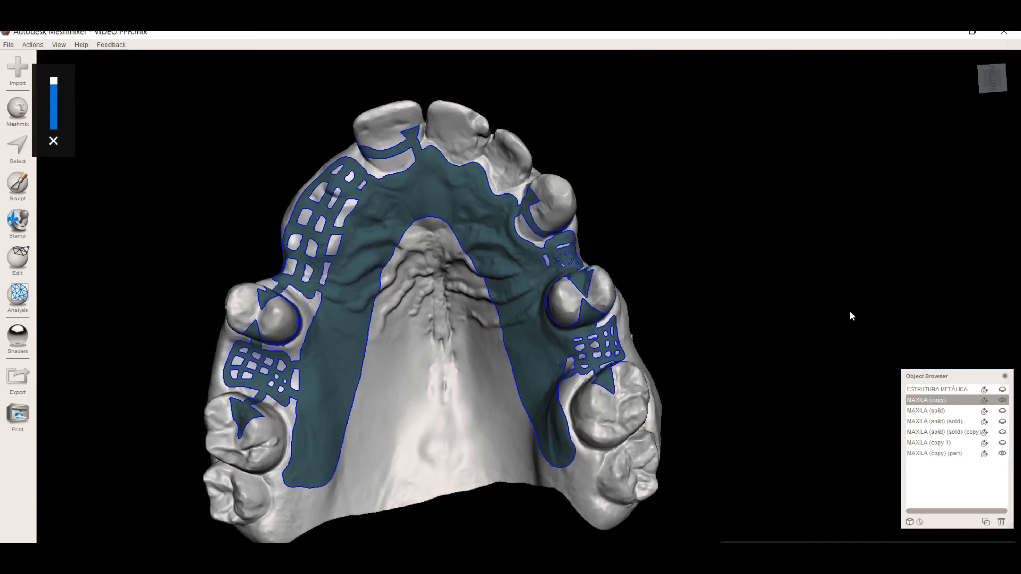
click(1002, 400)
Step: Select the entire separated framework and offset it by 0.7 mm with Connected enabled
right_drag(510, 256, 523, 289)
key(s)
right_drag(429, 290, 419, 243)
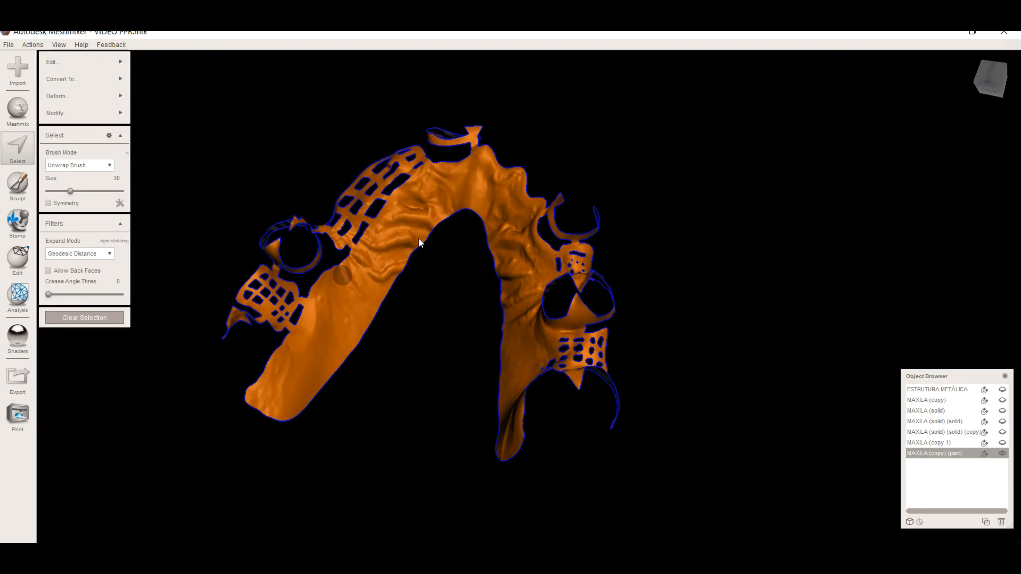
key(ctrl+d)
right_drag(560, 300, 454, 268)
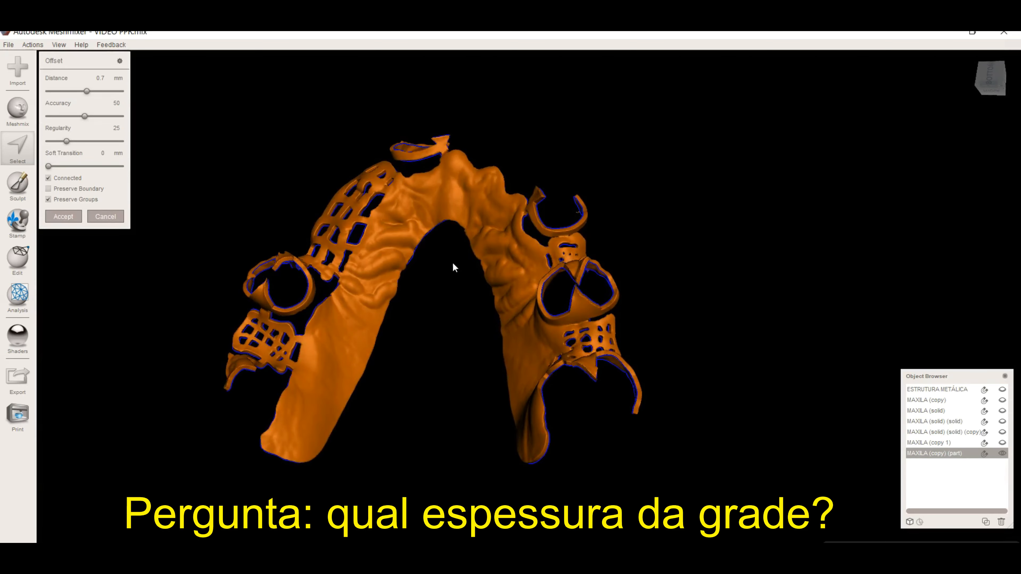
right_drag(394, 295, 562, 300)
right_drag(508, 345, 406, 395)
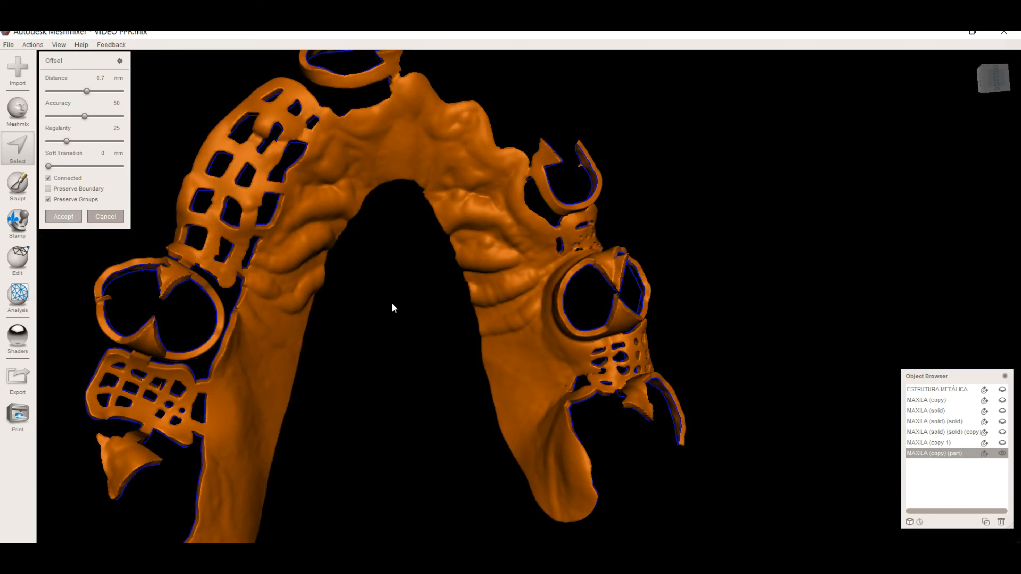
key(Return)
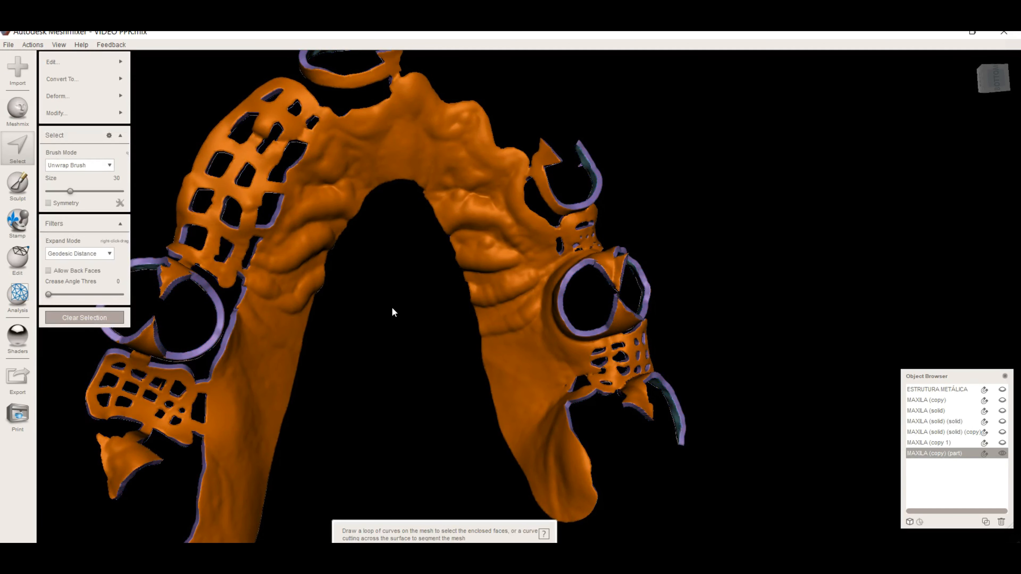
Step: Deselect the four grid saddles on the thickened framework using a brush size of 39
mouse_move(243, 229)
mouse_down()
mouse_move(217, 242)
mouse_move(223, 184)
mouse_move(274, 118)
mouse_move(269, 108)
mouse_up()
drag(223, 181, 291, 126)
drag(128, 395, 161, 399)
right_drag(398, 411, 420, 412)
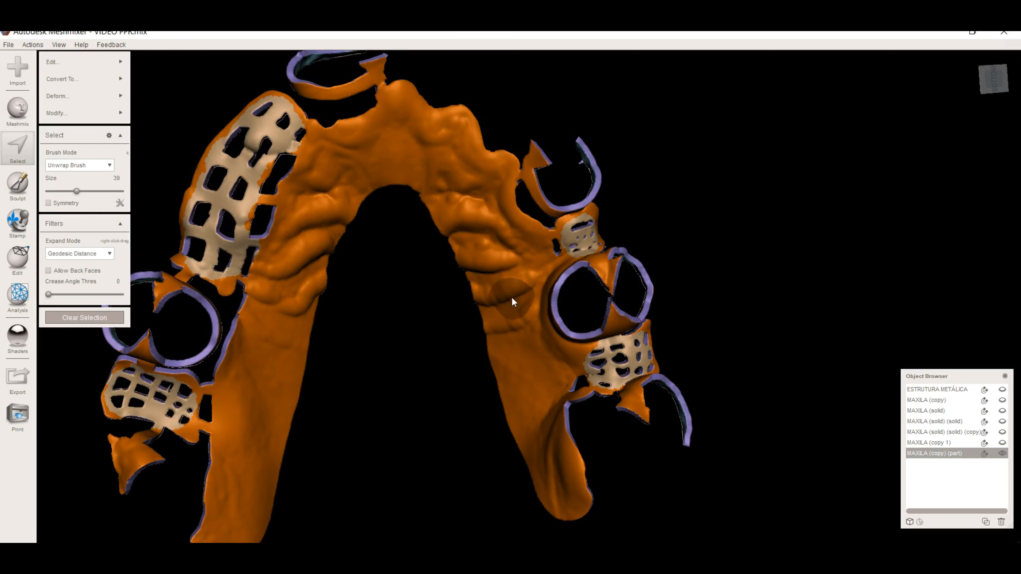
Step: Expand the selection slightly around the framework's edges and deselect the two grid saddles on the long-saddle side again
right_drag(513, 299, 438, 264)
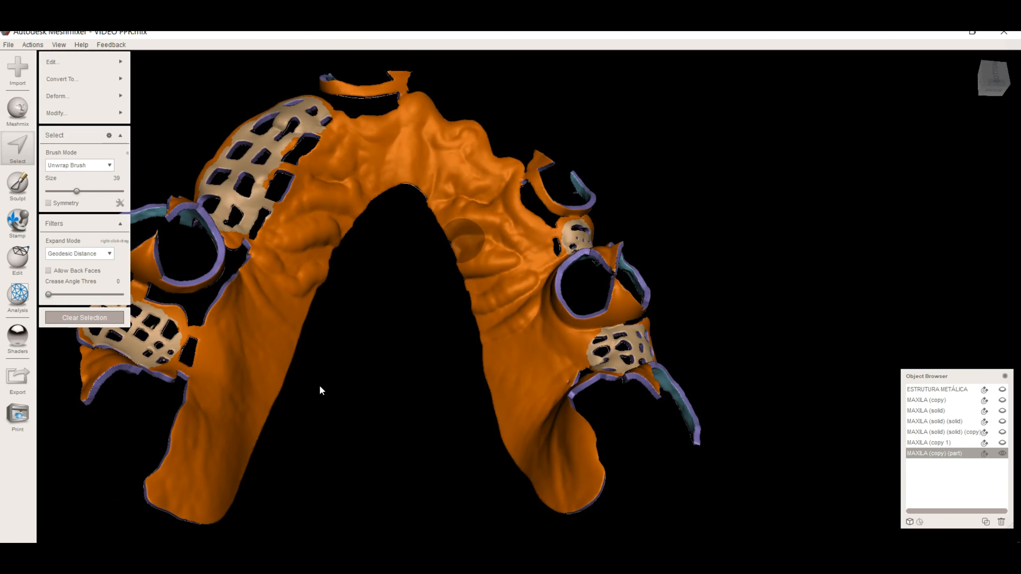
right_drag(322, 391, 547, 364)
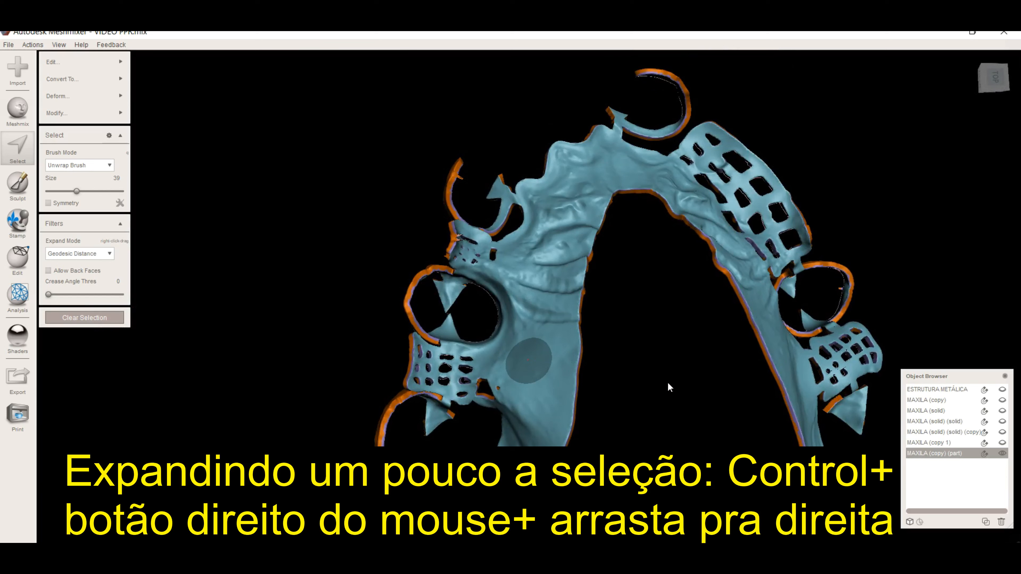
ctrl+right_drag(441, 389, 473, 391)
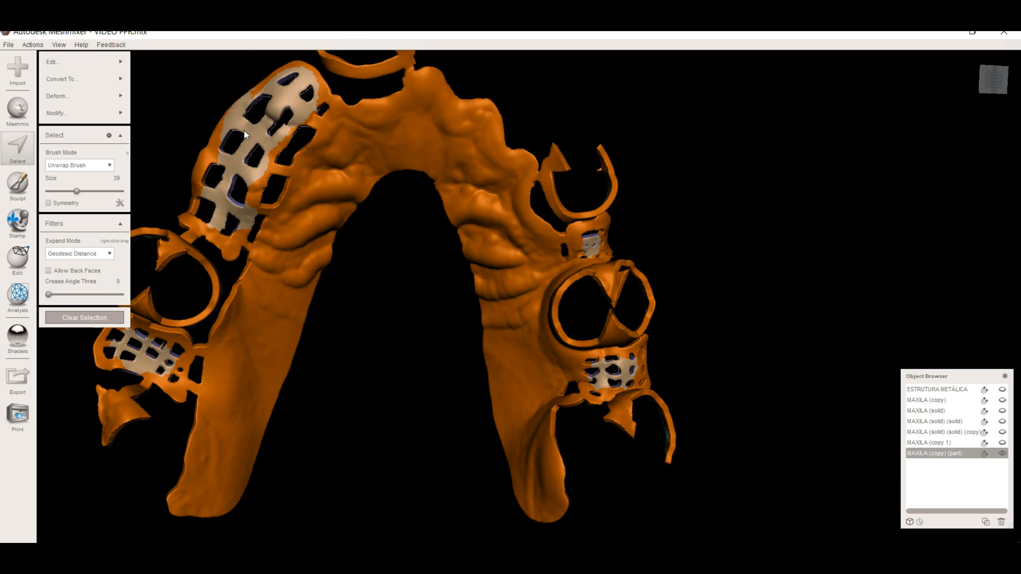
ctrl+drag(218, 200, 217, 212)
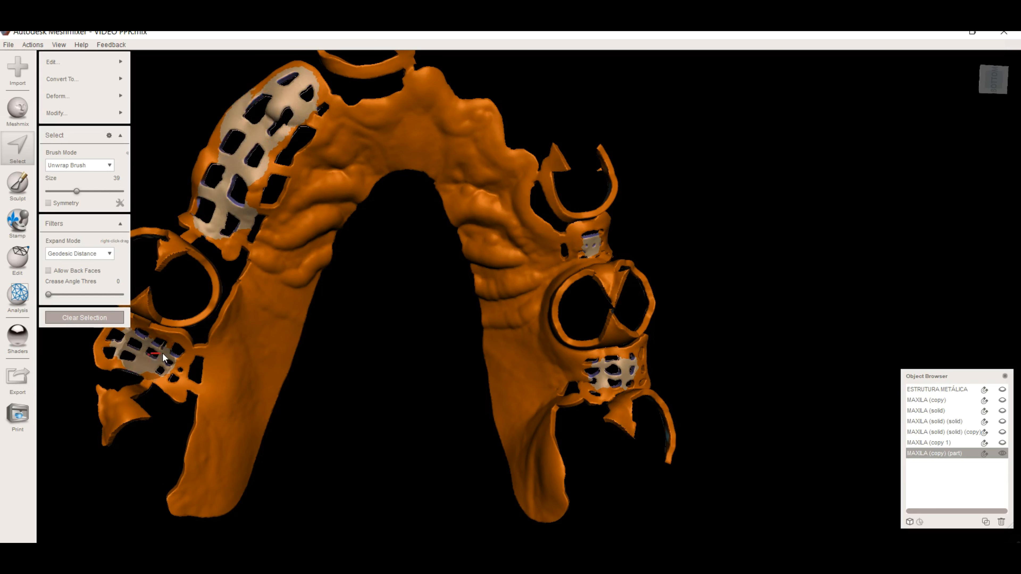
ctrl+drag(177, 372, 141, 354)
Step: Smooth the selected areas with Shape Preserving smoothing at a smoothing scale of 2 and clear the selection
alt+drag(224, 382, 462, 346)
scroll(463, 349, down, 4)
scroll(406, 346, up, 1)
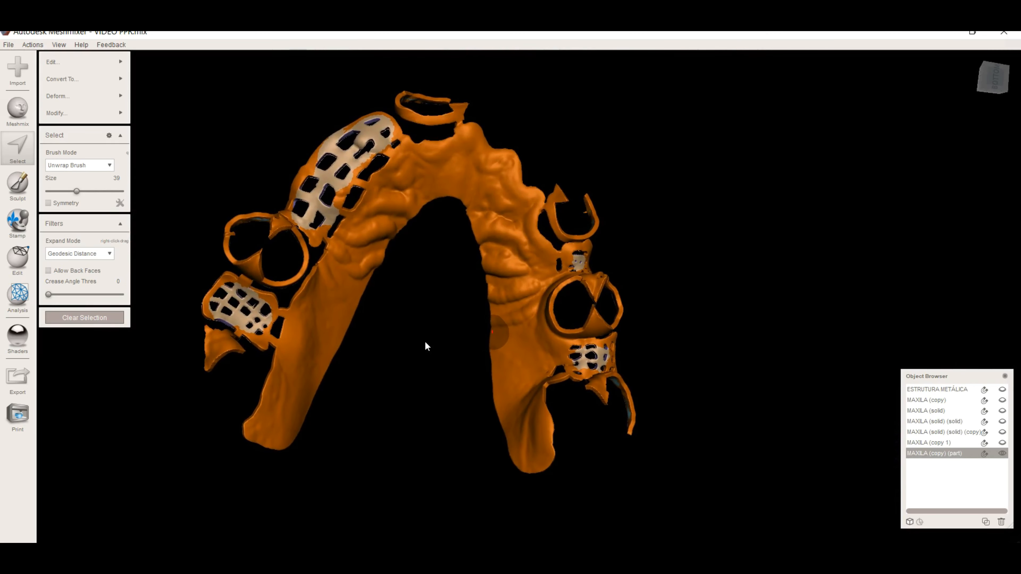
key(ctrl+f)
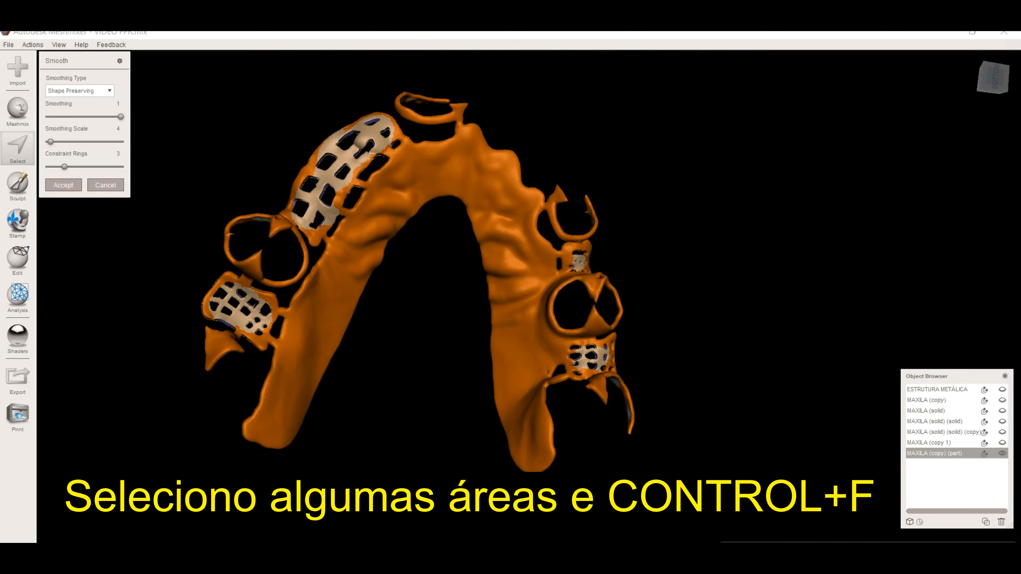
mouse_move(626, 363)
alt+mouse_down()
mouse_move(440, 389)
mouse_move(221, 396)
mouse_move(560, 394)
mouse_move(605, 358)
mouse_move(634, 374)
alt+mouse_up()
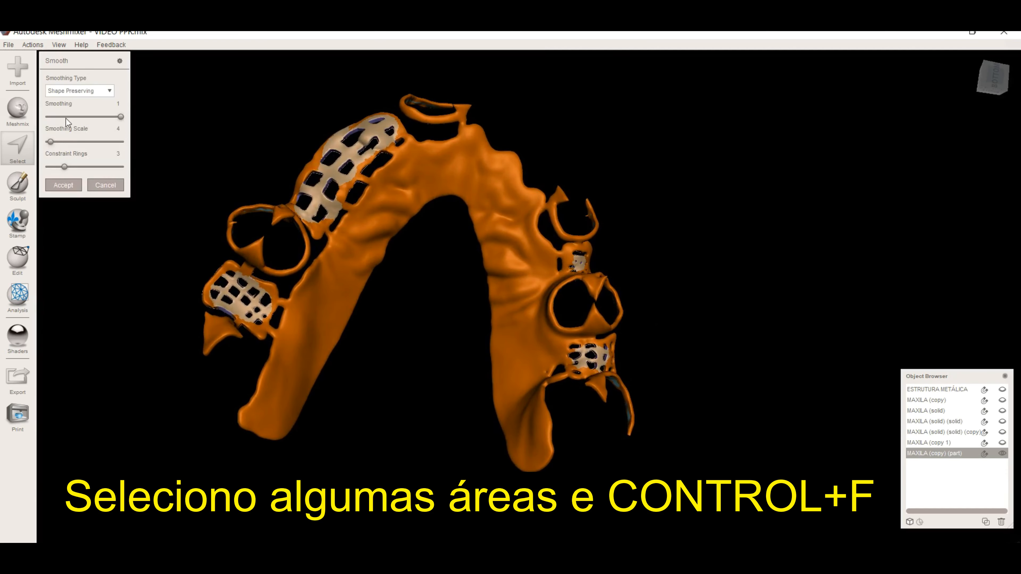
alt+drag(399, 281, 324, 356)
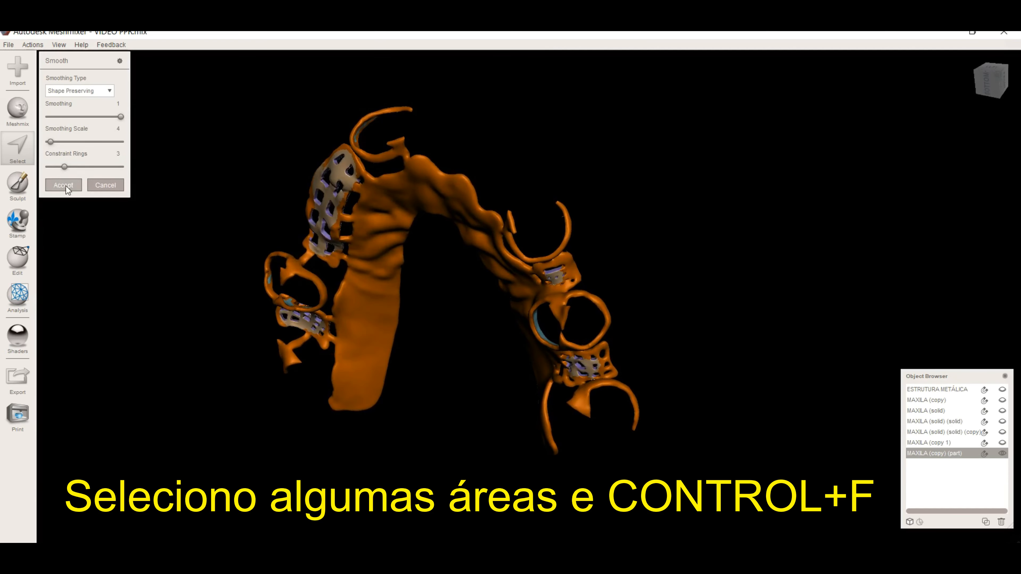
click(118, 129)
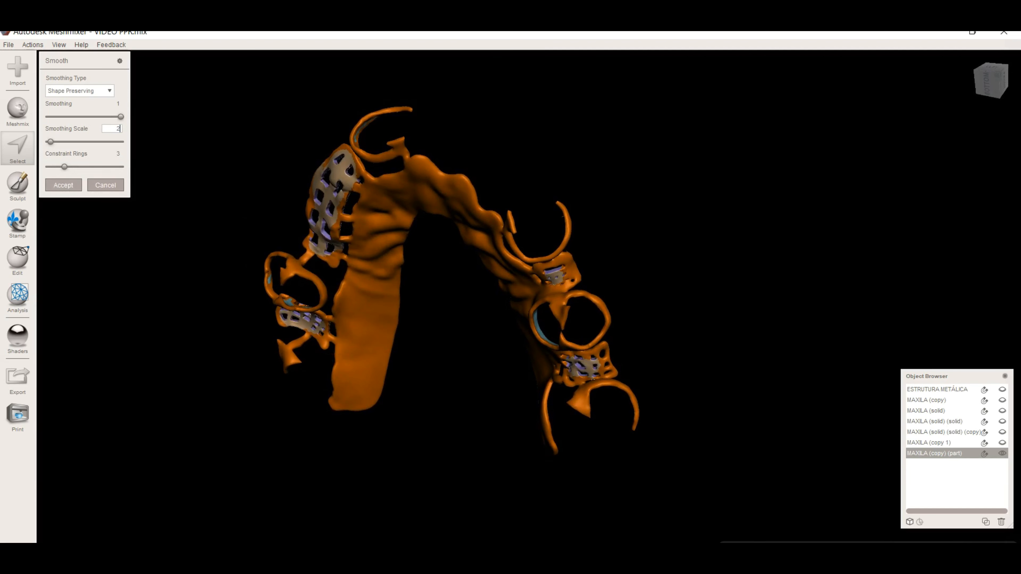
key(Return)
mouse_move(526, 312)
alt+mouse_down()
mouse_move(540, 280)
mouse_move(500, 308)
mouse_move(254, 298)
mouse_move(556, 292)
mouse_move(390, 303)
mouse_move(401, 271)
mouse_move(435, 255)
mouse_move(330, 308)
alt+mouse_up()
scroll(486, 294, up, 3)
key(Escape)
Step: Select the pointed rests of all clasps around the framework, leaving the plate and grids unselected
drag(182, 482, 169, 497)
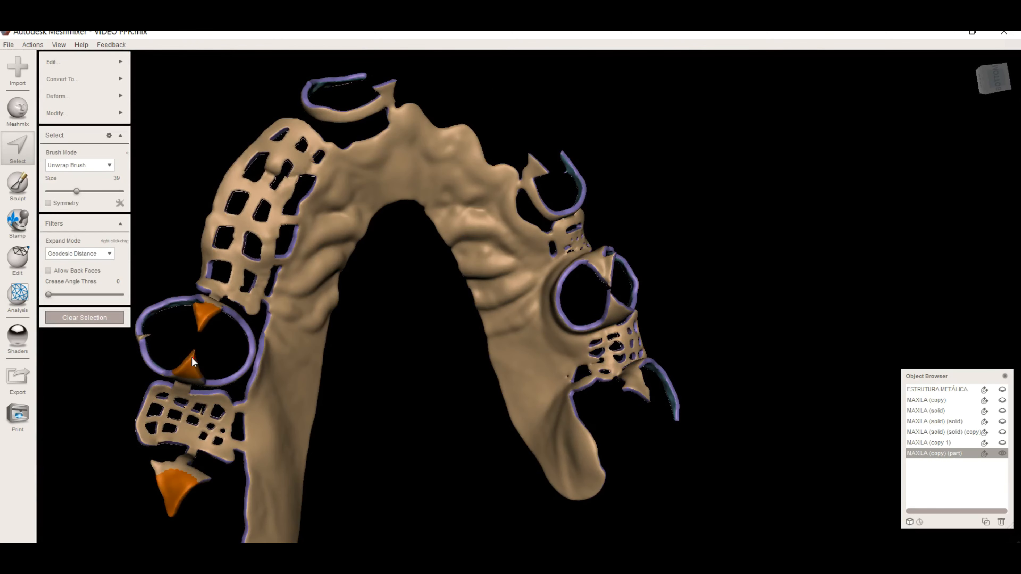
right_drag(608, 237, 610, 266)
click(534, 173)
click(378, 105)
click(606, 281)
right_drag(609, 338, 623, 372)
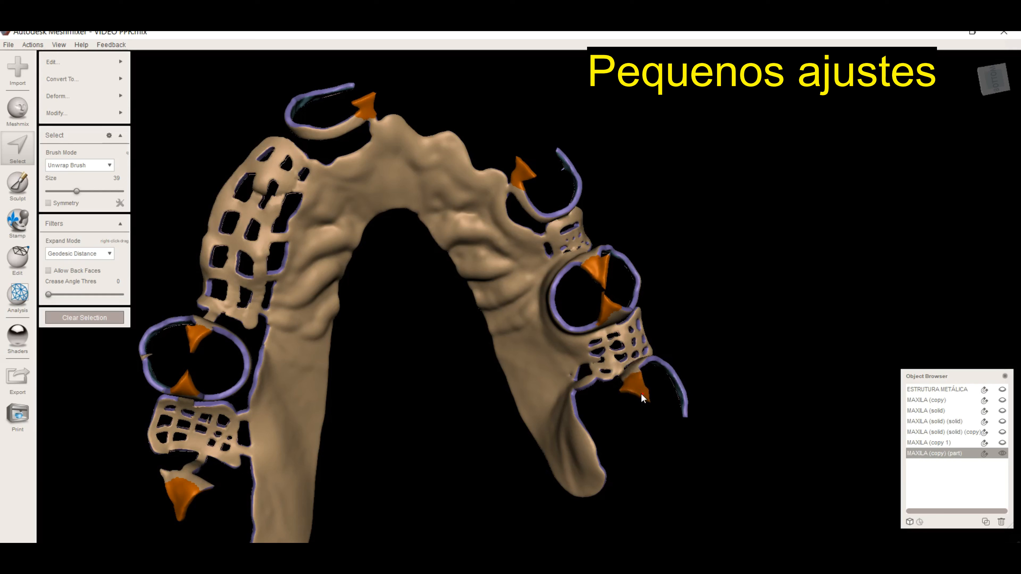
Step: Smooth the selected rests with Shape Preserving smoothing at a smoothing scale of 6
key(ctrl+f)
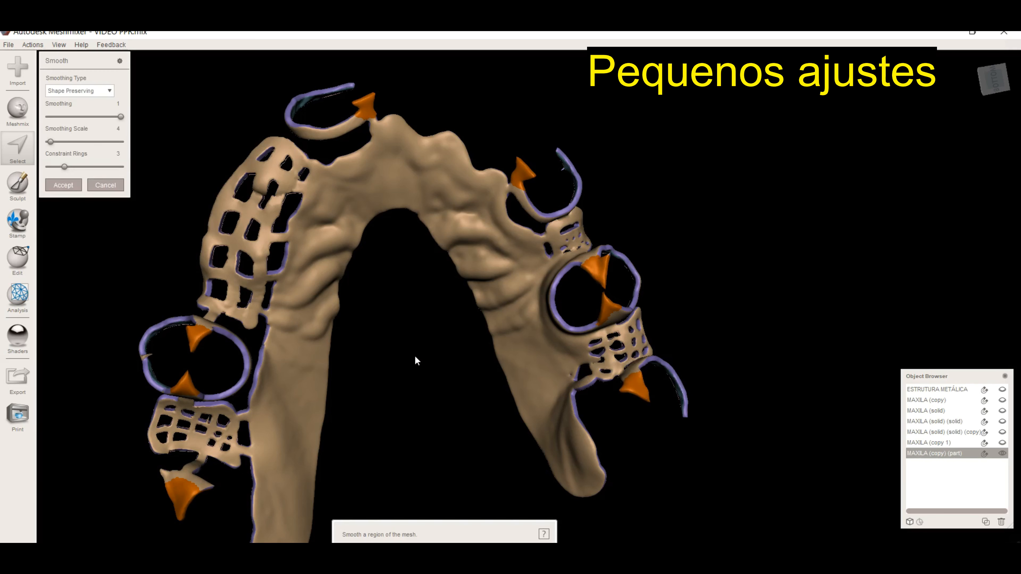
click(118, 128)
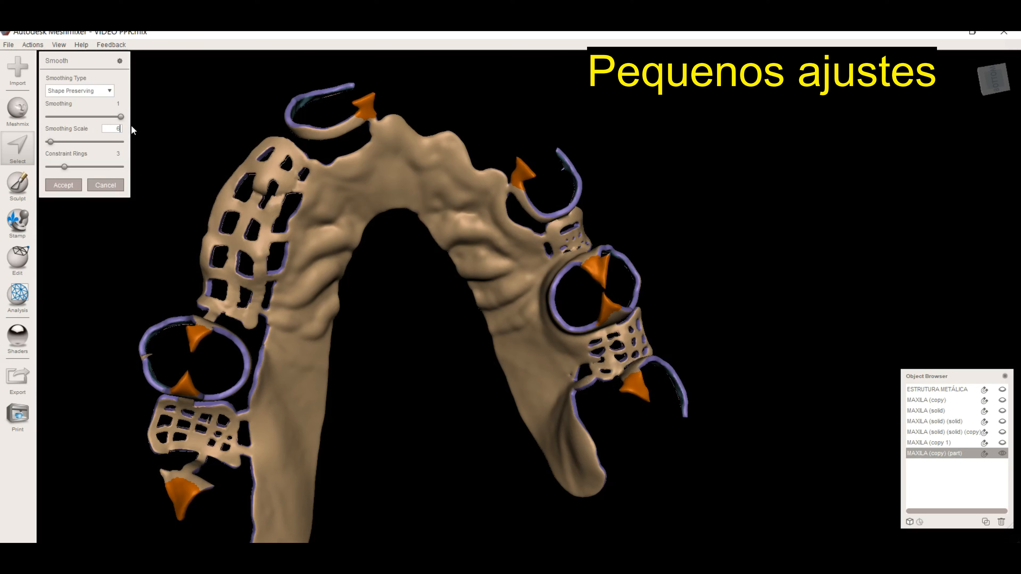
text(6)
key(Return)
click(67, 189)
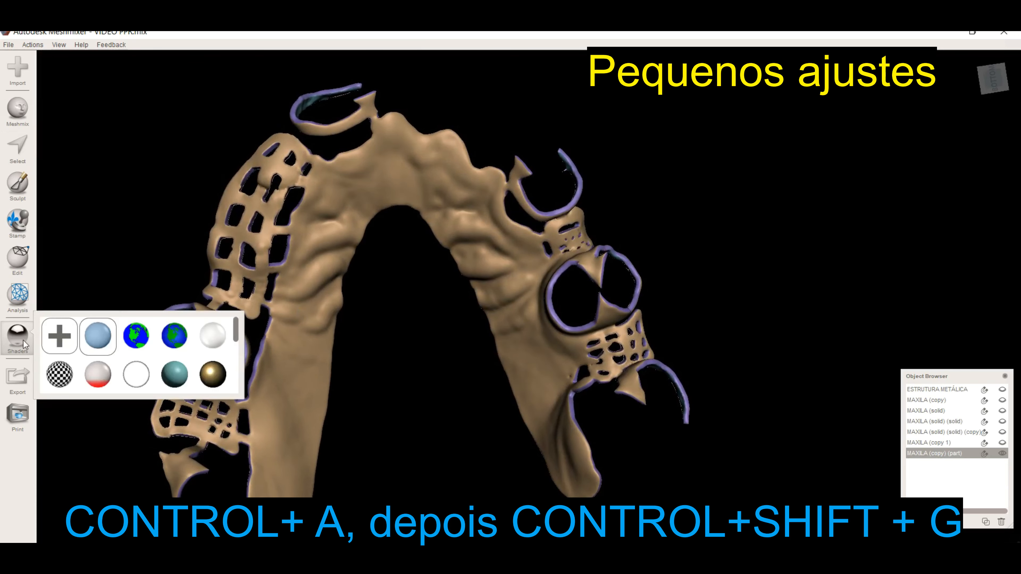
Step: Select the entire framework and merge all its faces into a single face group
key(ctrl+a)
key(ctrl+shift+g)
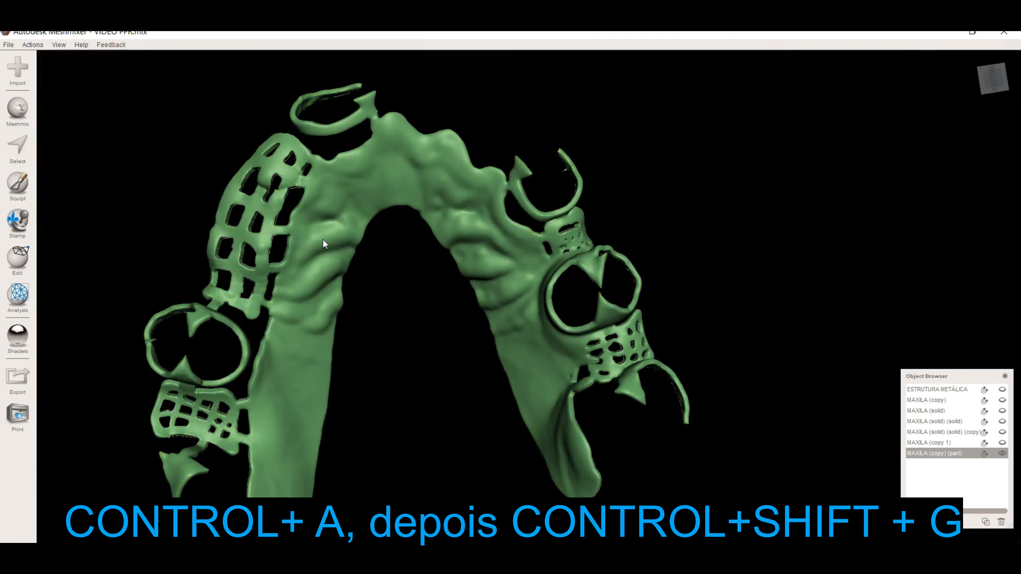
right_drag(387, 256, 125, 318)
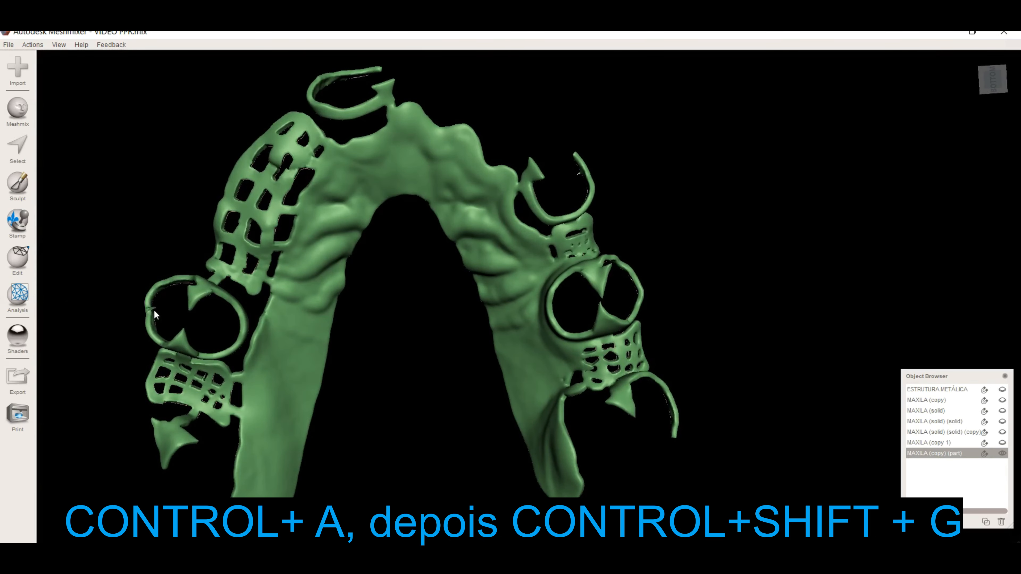
key(c)
scroll(551, 332, up, 8)
scroll(550, 332, down, 3)
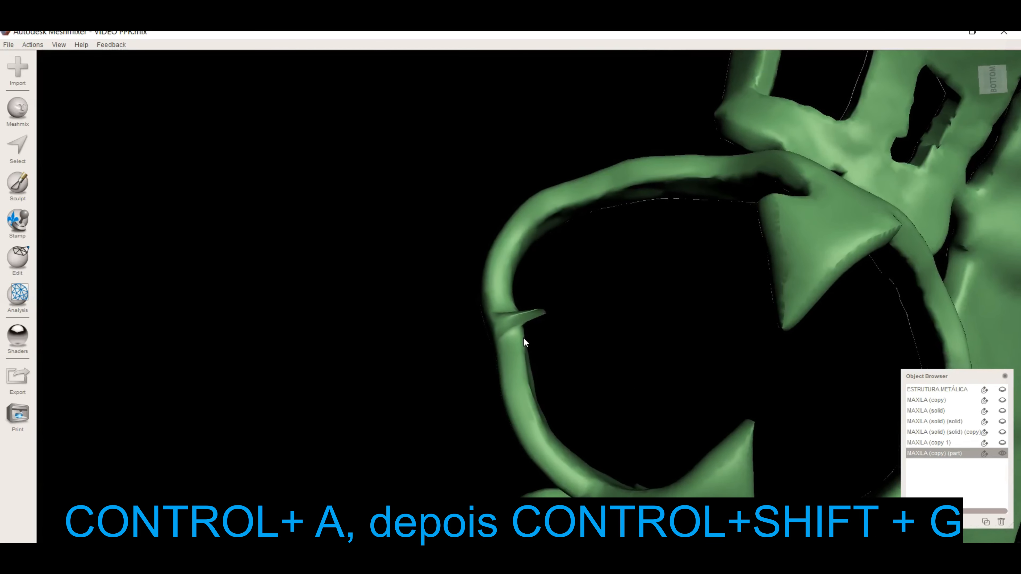
key(s)
click(512, 313)
mouse_move(511, 313)
right_down()
mouse_move(434, 349)
mouse_move(471, 340)
right_up()
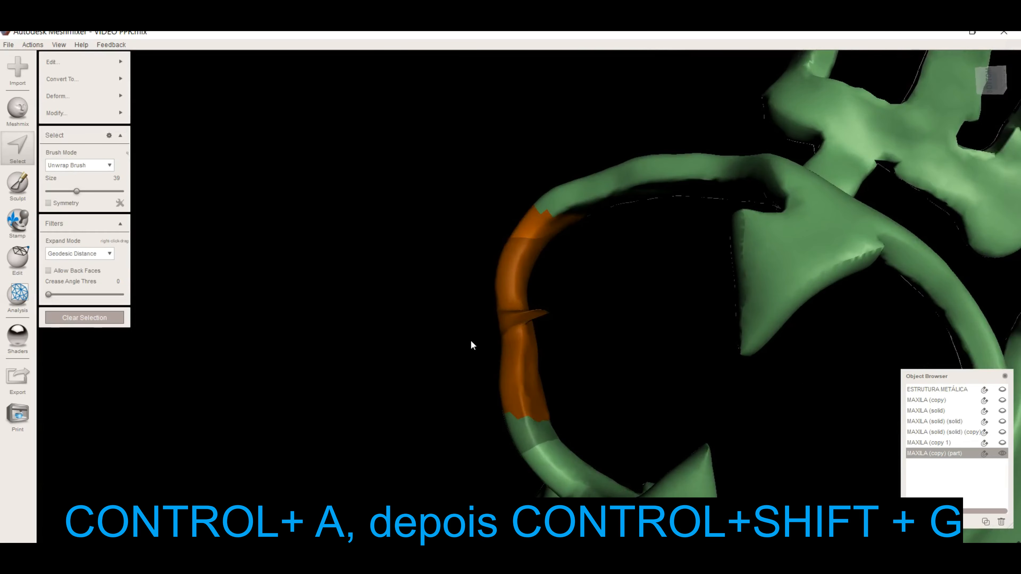
key(Escape)
Step: Select the small spike on the side of the left molar clasp ring using a selection brush size of 16
drag(64, 139, 60, 139)
drag(511, 296, 515, 320)
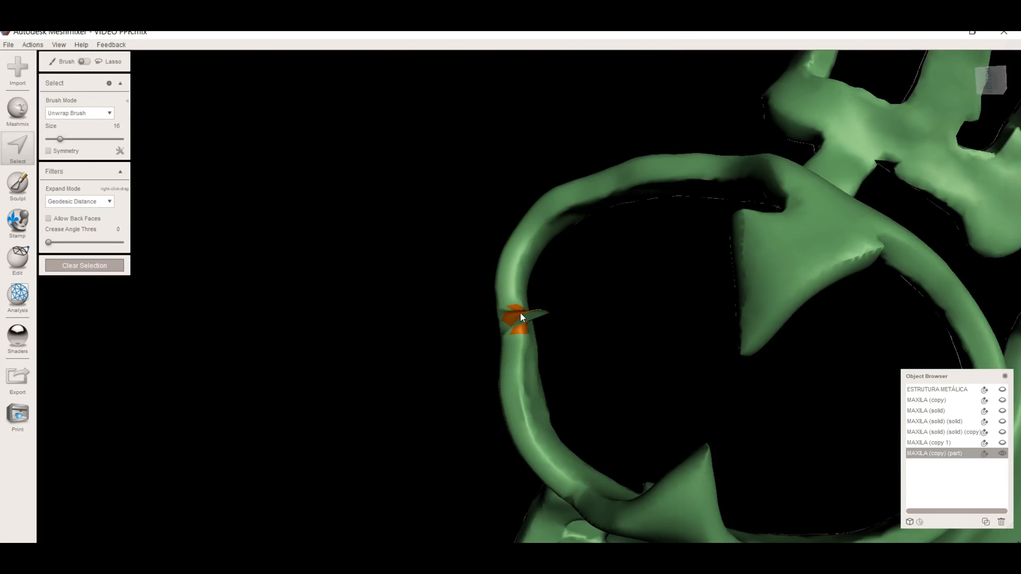
right_drag(515, 319, 515, 347)
mouse_move(577, 336)
right_down()
mouse_move(604, 280)
mouse_move(659, 314)
right_up()
Step: Replace the selected spike with a Smooth MVC fill at a scale of 4, adjust its bulge, and clear the selection
key(f)
drag(66, 170, 231, 179)
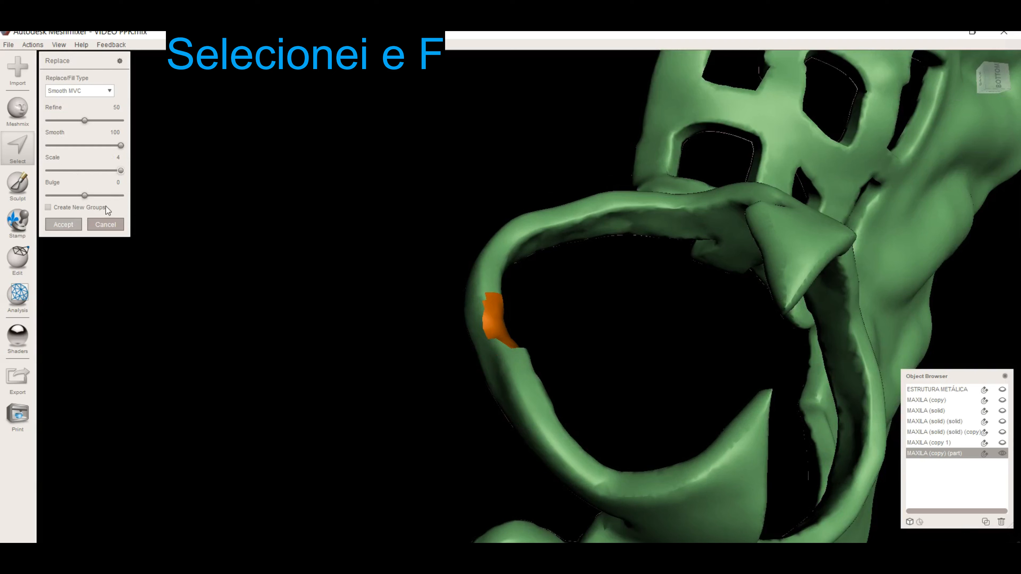
drag(84, 195, 100, 196)
key(Return)
right_drag(499, 325, 665, 336)
scroll(488, 387, down, 6)
key(Escape)
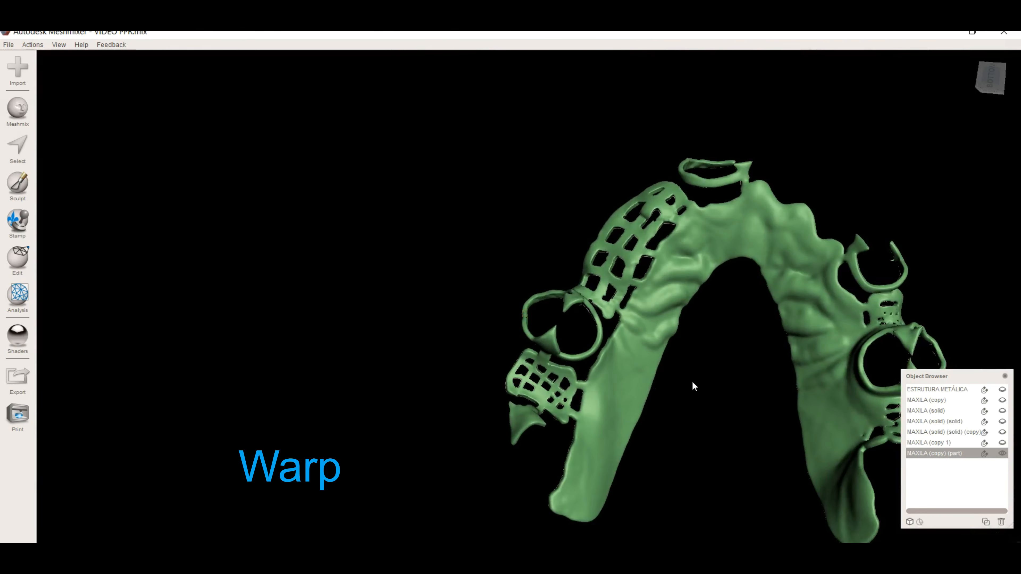
Step: Apply a dark, glossy metallic shader to the entire framework
right_drag(692, 381, 829, 354)
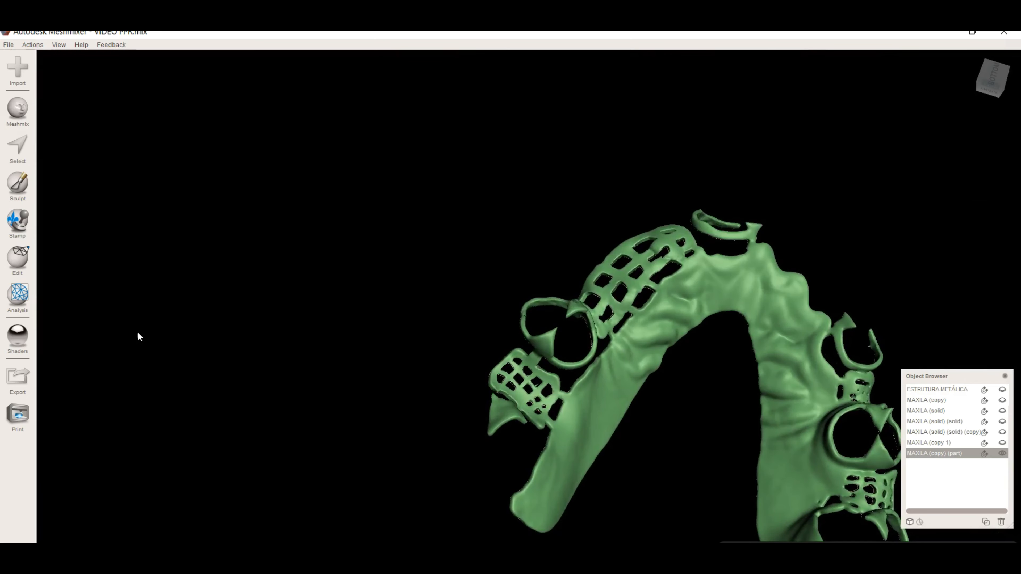
click(17, 338)
click(213, 374)
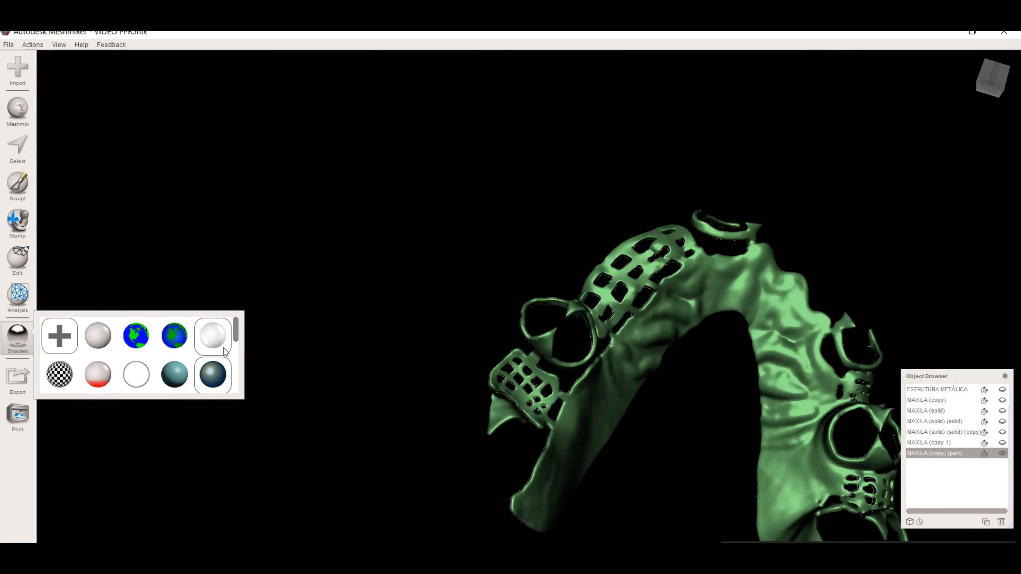
drag(235, 337, 235, 350)
drag(85, 352, 704, 344)
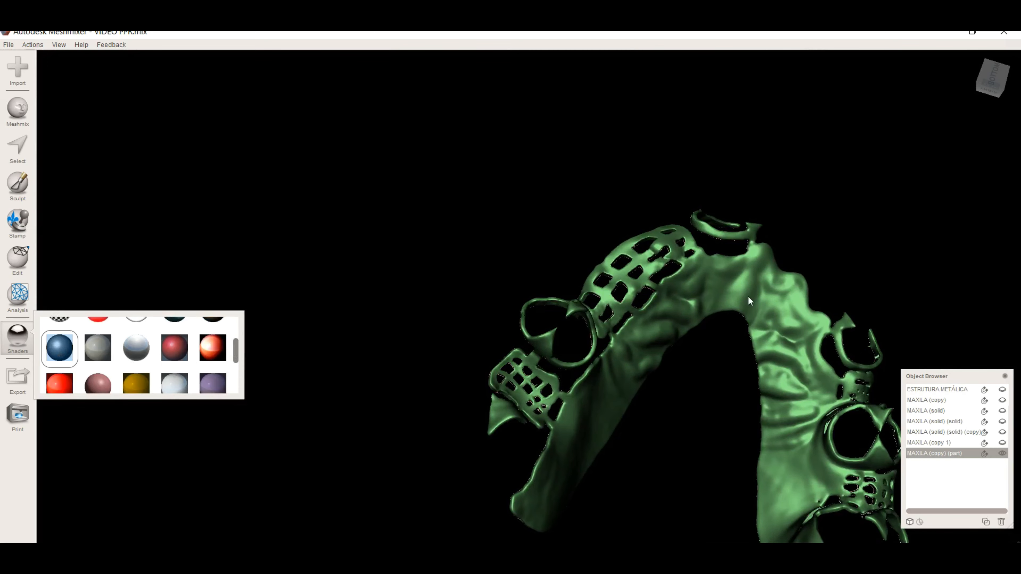
middle_drag(794, 386, 570, 408)
right_drag(570, 408, 521, 325)
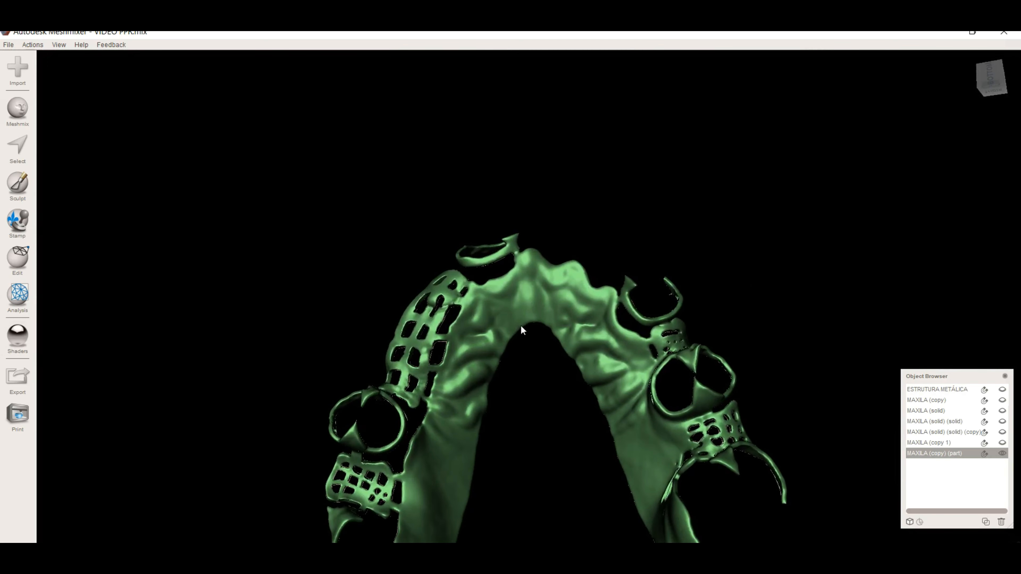
Step: Display the maxilla model beneath the framework to check the fit, using MAXILA (copy 1) in place of MAXILA (copy)
click(1003, 401)
mouse_move(703, 326)
right_down()
mouse_move(695, 358)
mouse_move(562, 295)
right_up()
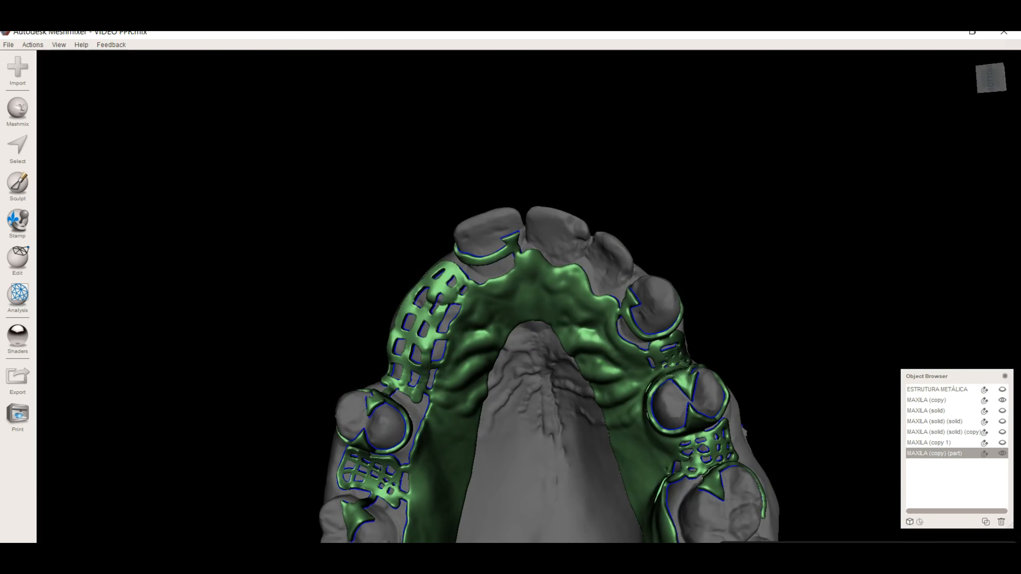
right_drag(603, 383, 565, 446)
scroll(504, 392, up, 3)
scroll(497, 393, down, 3)
click(496, 416)
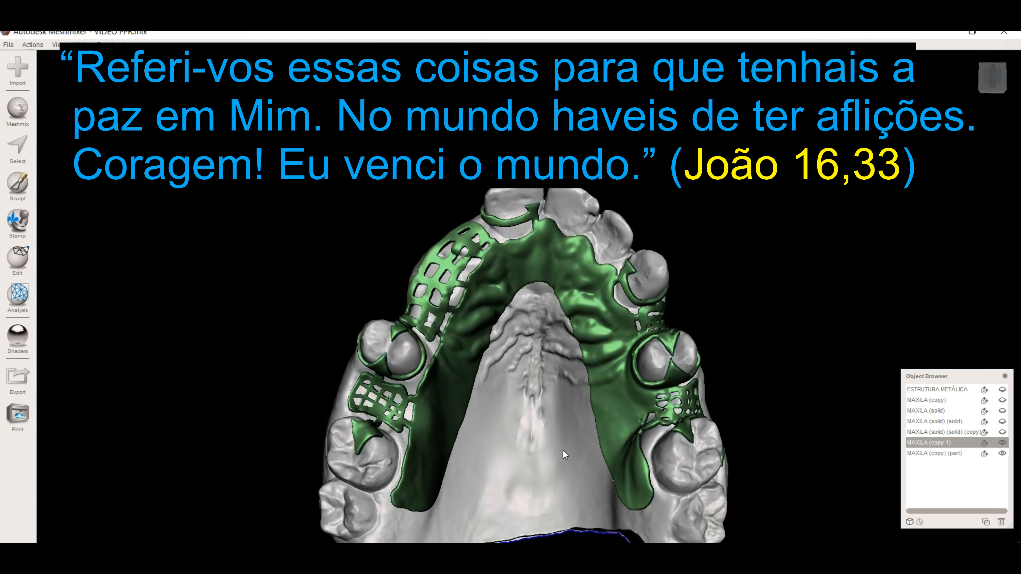